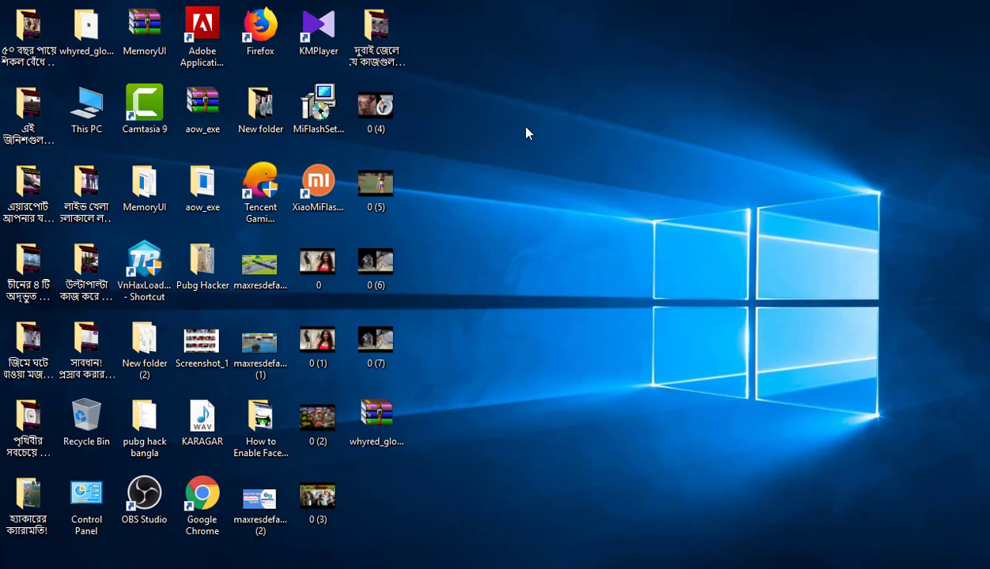
pyautogui.rightClick(508, 81)
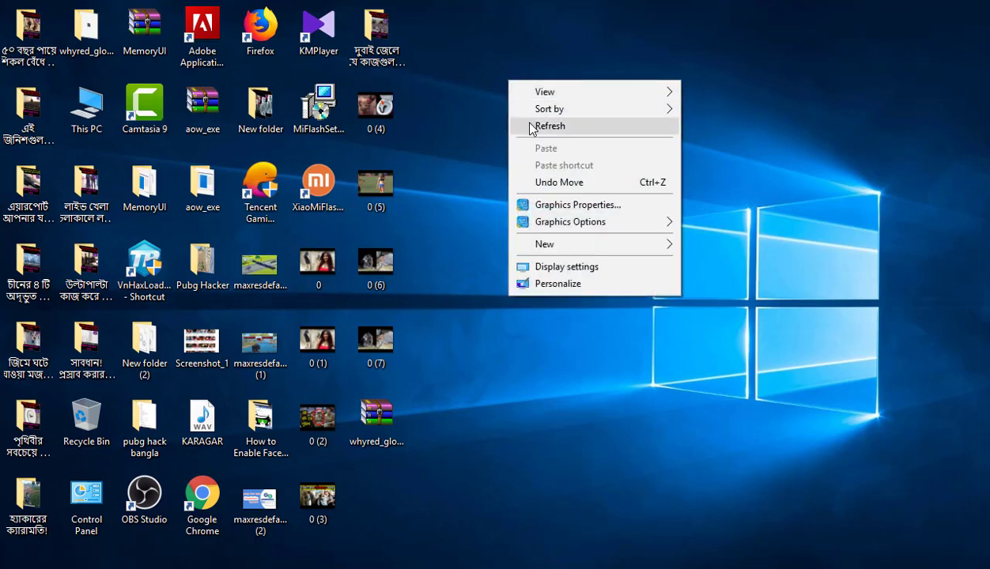
pyautogui.click(524, 125)
pyautogui.rightClick(486, 97)
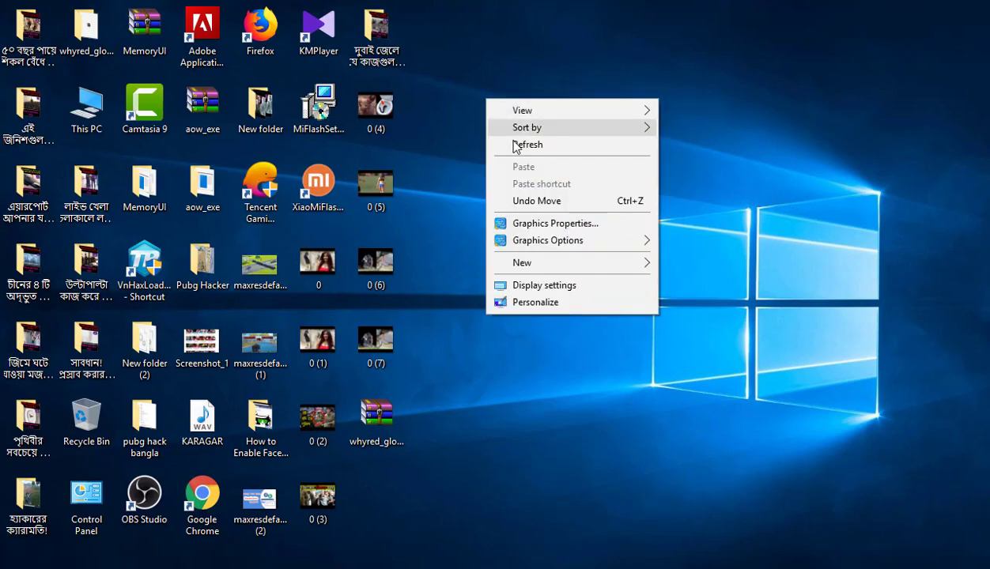
pyautogui.click(514, 147)
pyautogui.rightClick(510, 141)
pyautogui.click(530, 190)
pyautogui.rightClick(493, 106)
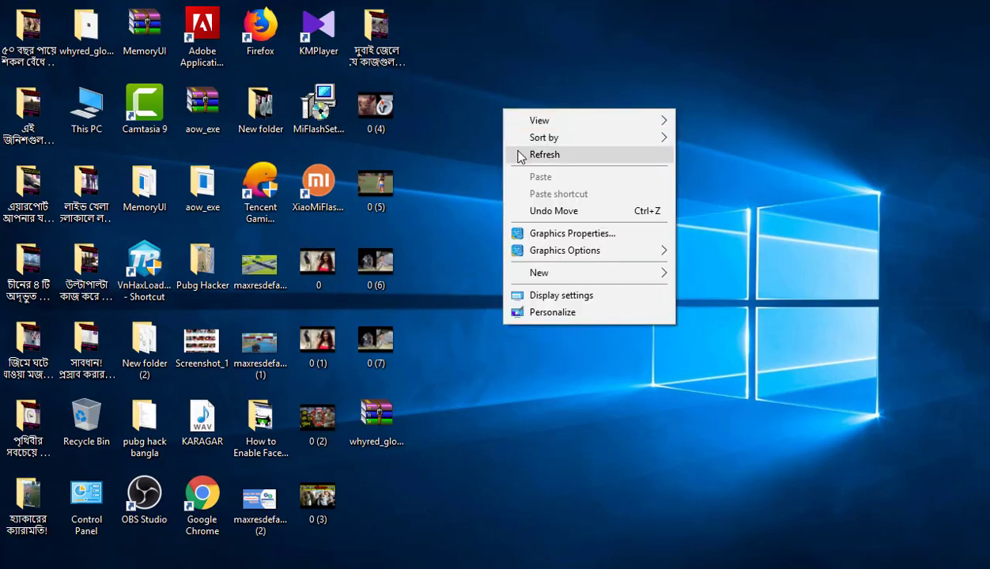
pyautogui.click(514, 153)
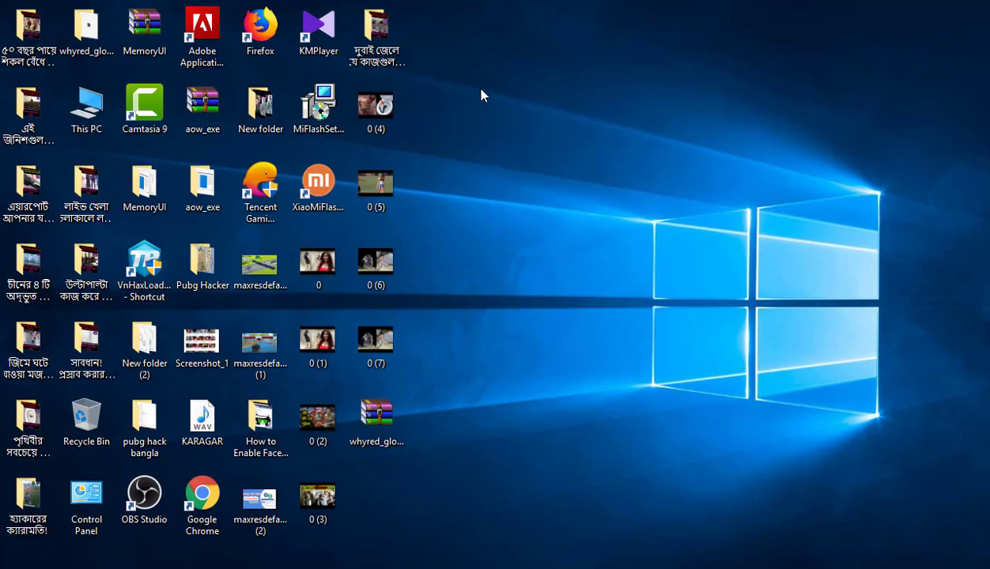
pyautogui.rightClick(483, 95)
pyautogui.click(499, 129)
pyautogui.rightClick(481, 77)
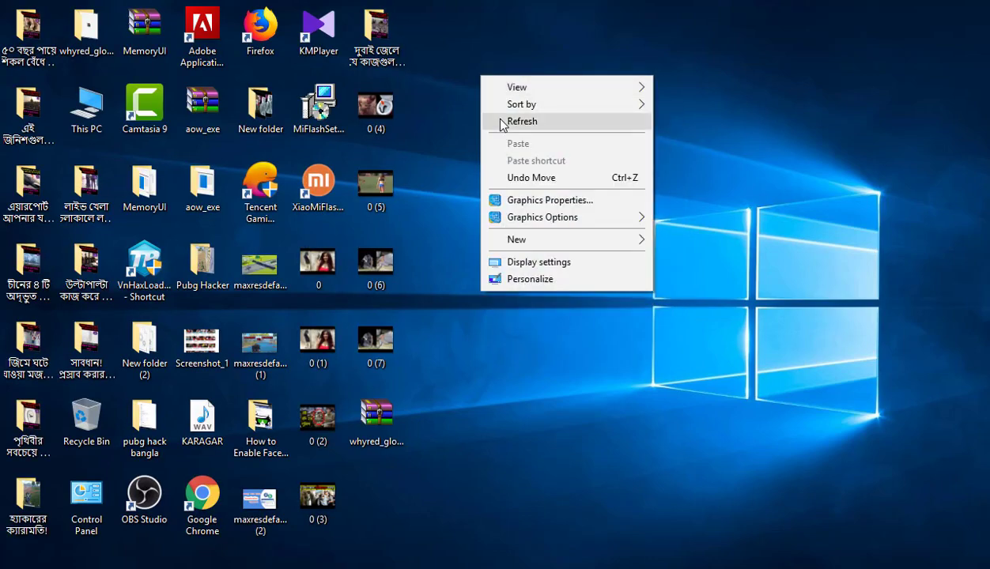
pyautogui.click(474, 126)
pyautogui.rightClick(447, 92)
pyautogui.click(484, 140)
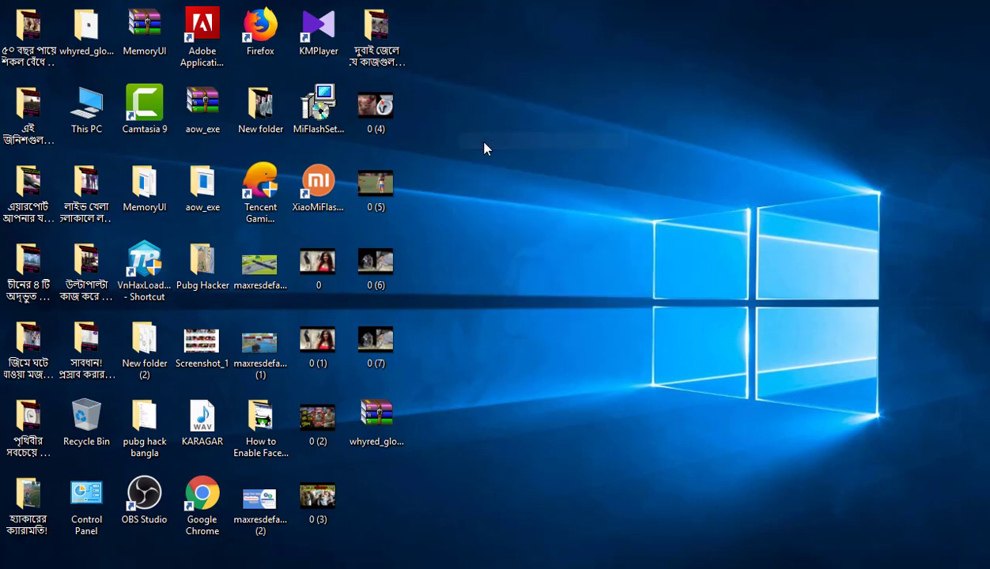
pyautogui.rightClick(476, 111)
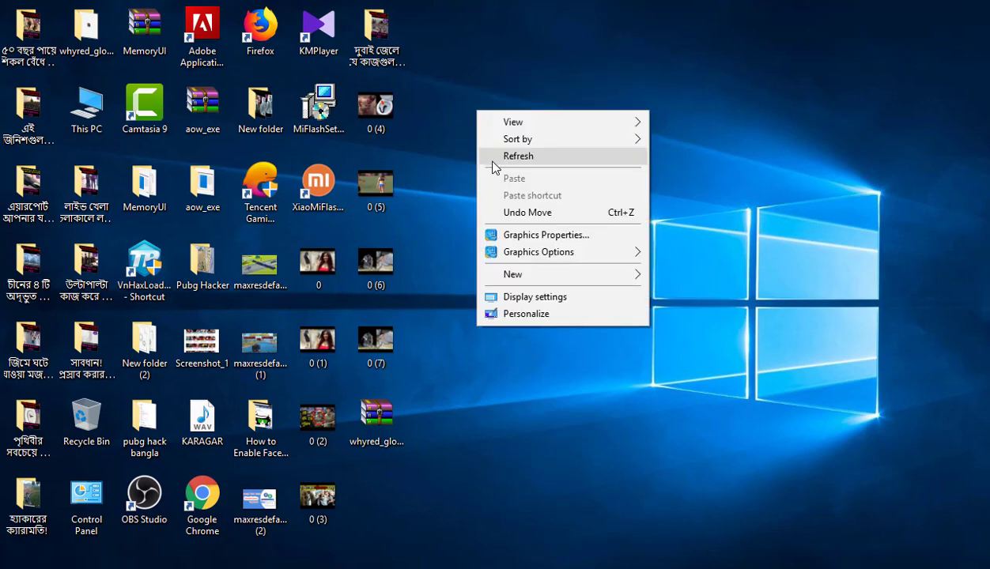
pyautogui.click(495, 158)
pyautogui.rightClick(492, 161)
pyautogui.click(517, 209)
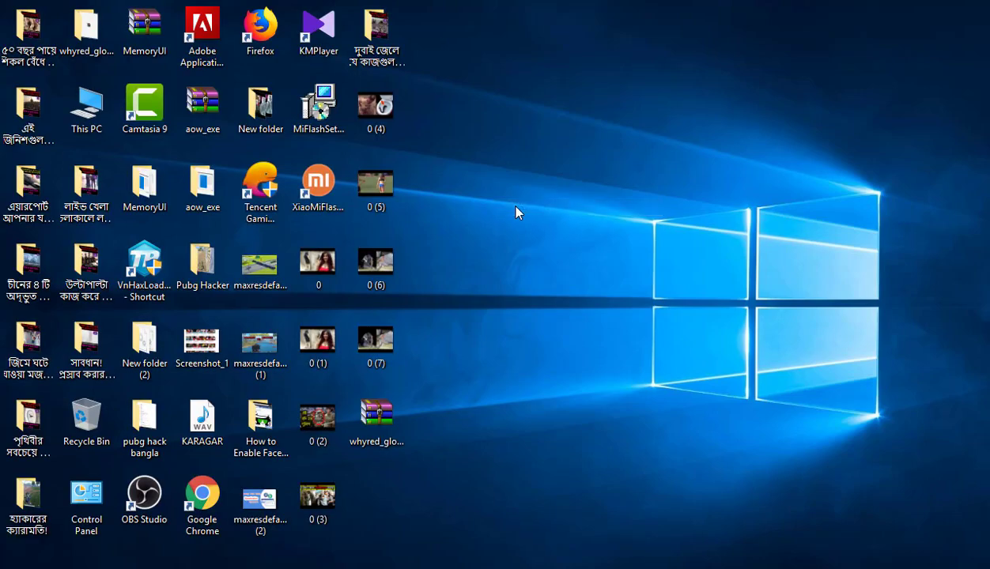
pyautogui.click(380, 414)
pyautogui.rightClick(471, 261)
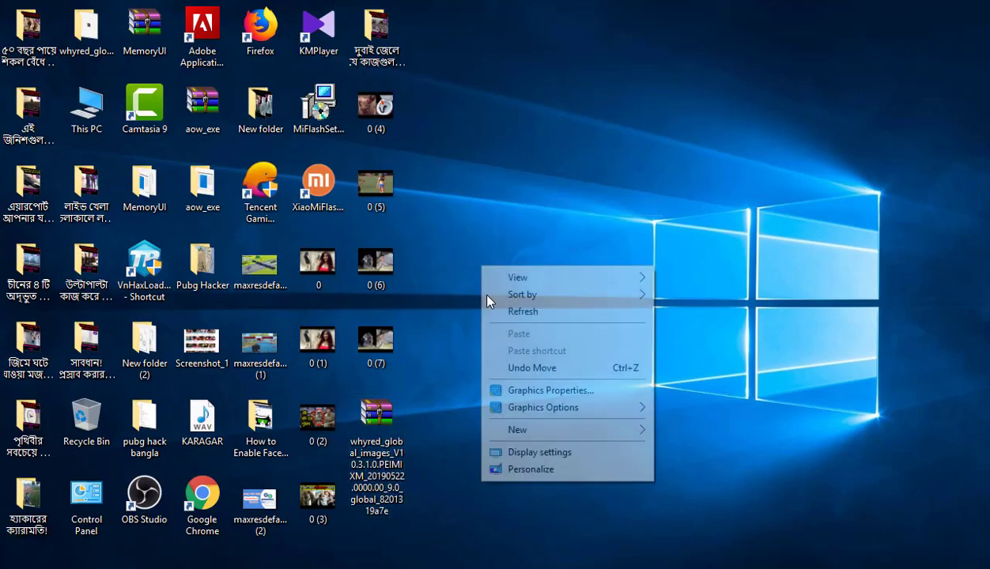
pyautogui.click(496, 313)
pyautogui.rightClick(466, 128)
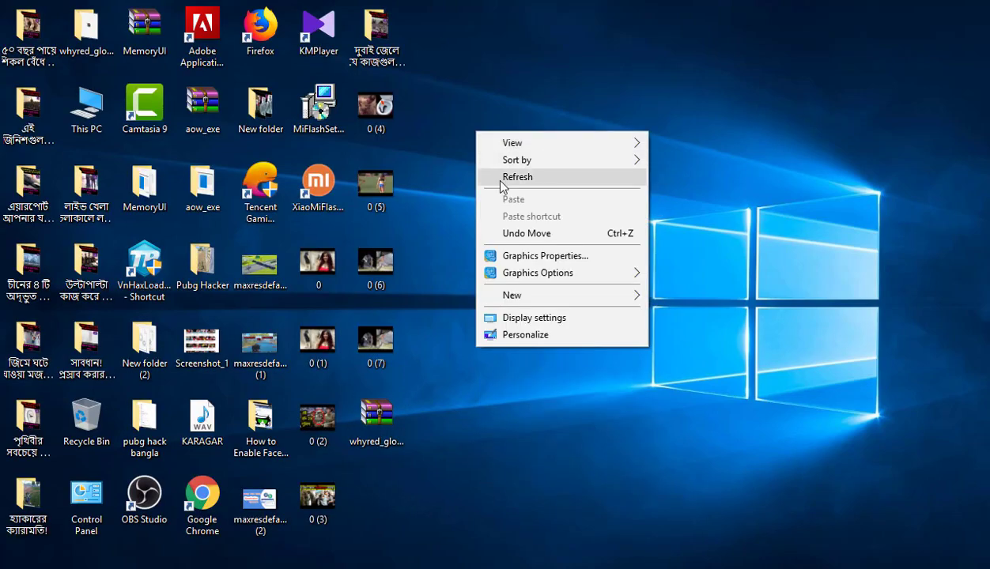
pyautogui.click(488, 177)
pyautogui.click(375, 408)
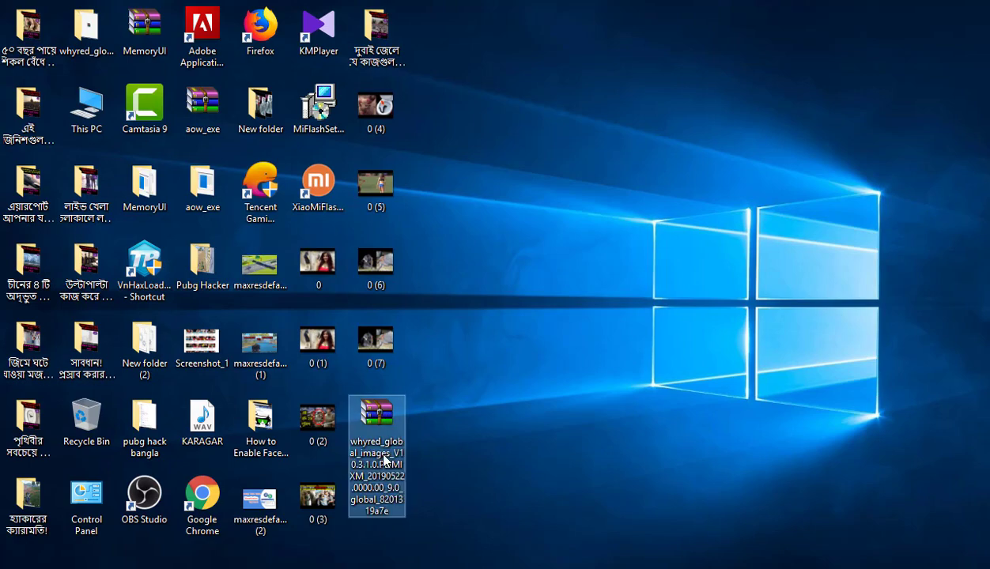
pyautogui.click(377, 446)
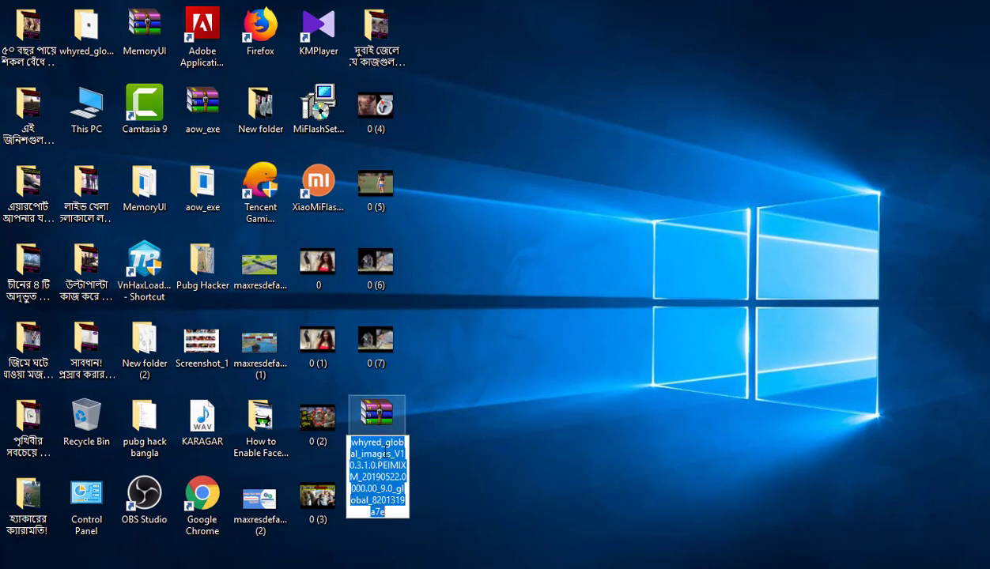
pyautogui.rightClick(497, 185)
pyautogui.click(507, 227)
pyautogui.rightClick(462, 101)
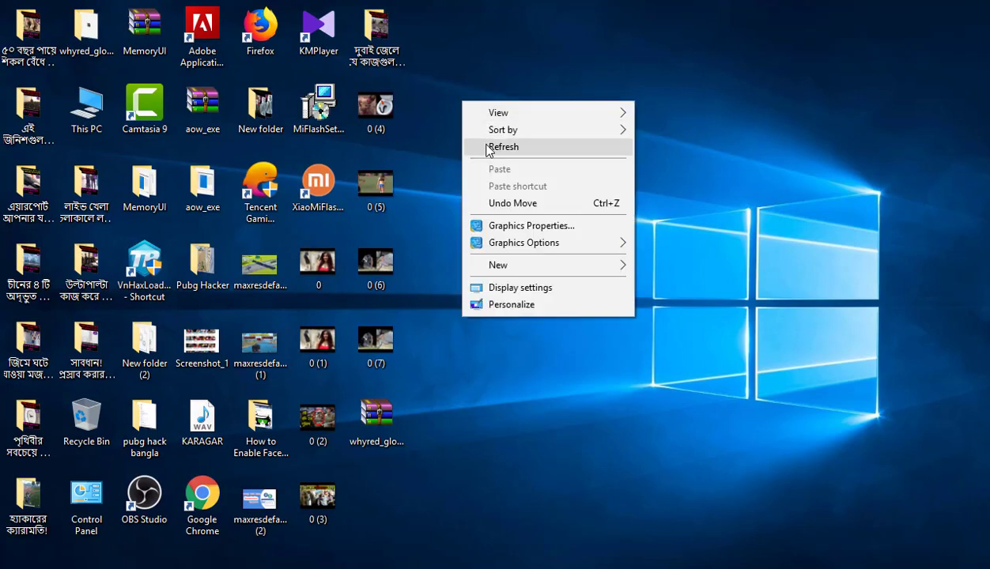
pyautogui.click(486, 146)
pyautogui.rightClick(486, 151)
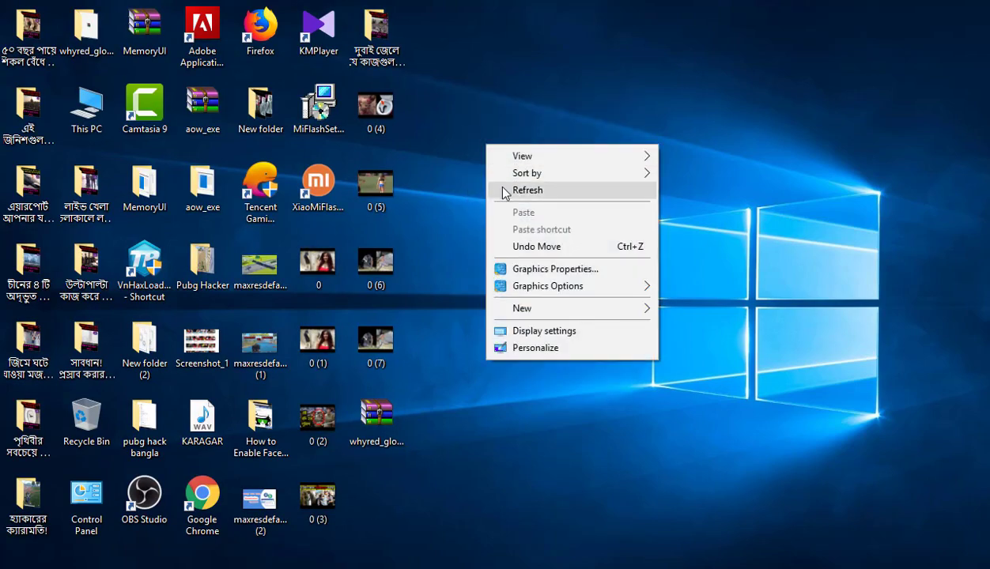
pyautogui.click(503, 192)
pyautogui.click(377, 419)
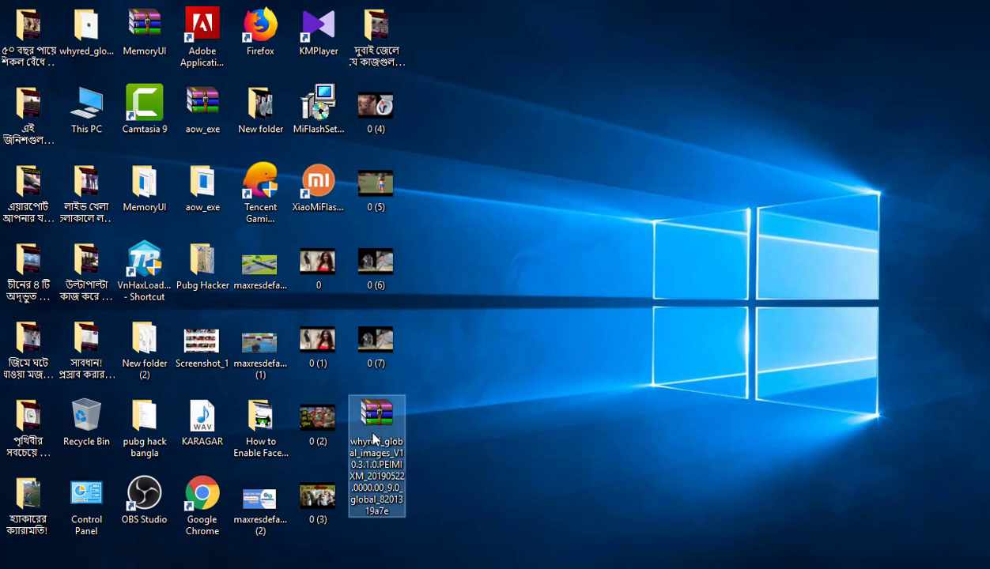
pyautogui.click(476, 214)
pyautogui.rightClick(471, 198)
pyautogui.click(497, 244)
pyautogui.rightClick(486, 231)
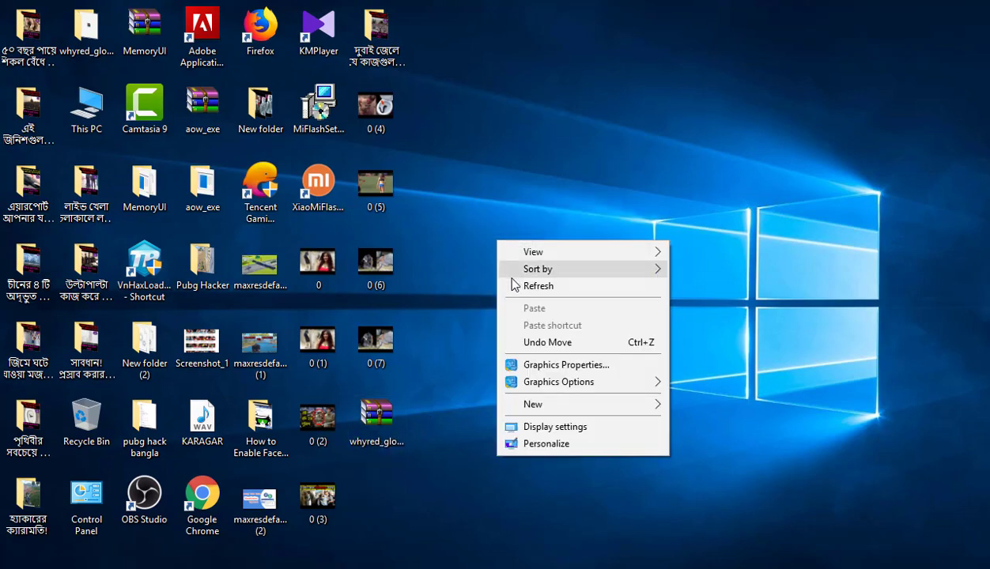
pyautogui.click(506, 280)
pyautogui.rightClick(468, 176)
pyautogui.click(497, 221)
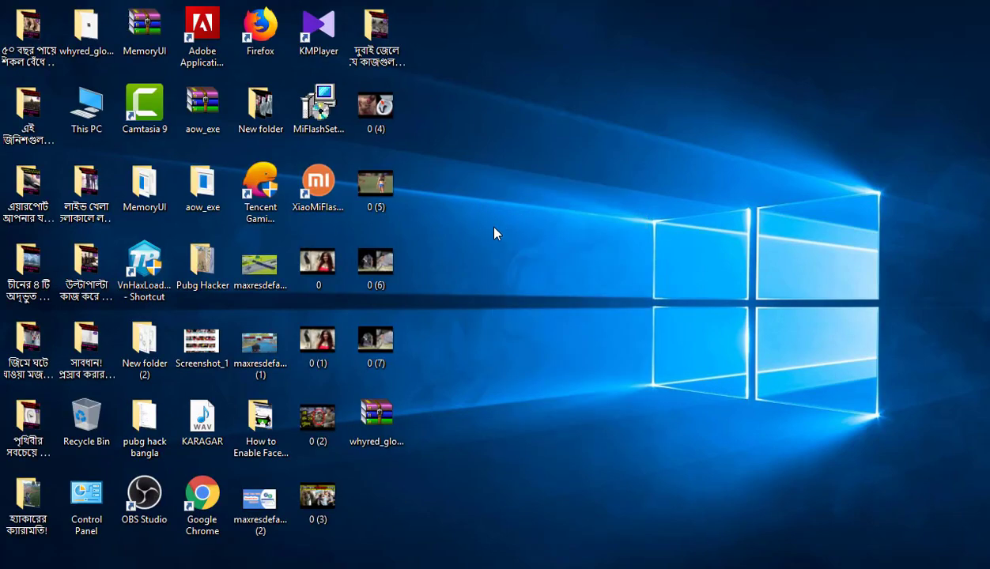
pyautogui.rightClick(509, 140)
pyautogui.click(514, 179)
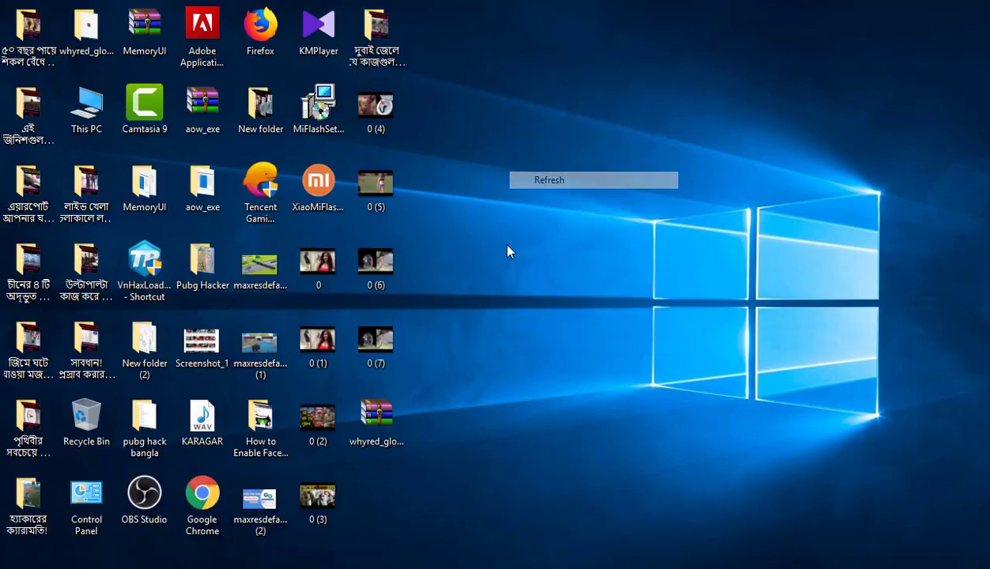
pyautogui.click(378, 431)
pyautogui.rightClick(517, 105)
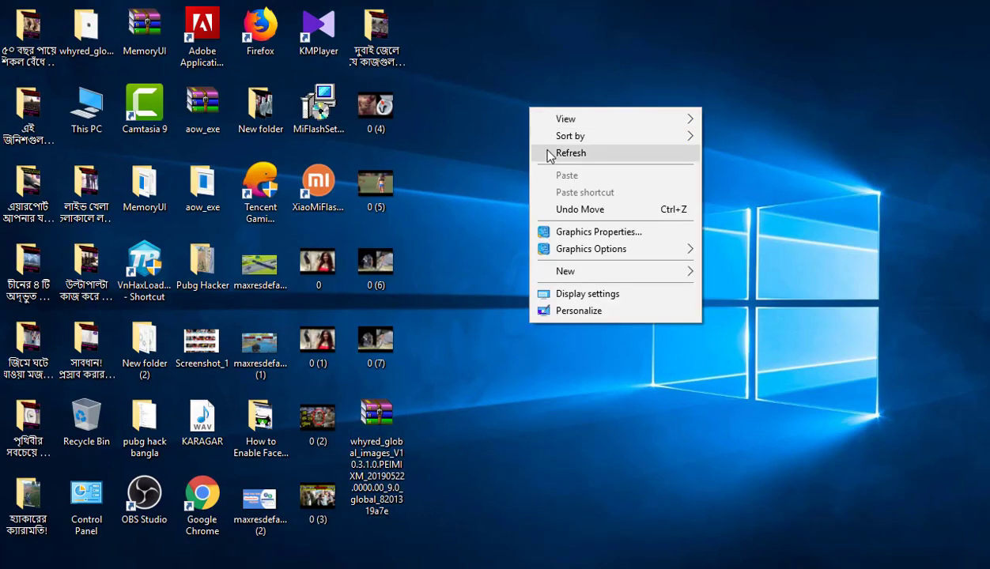
pyautogui.click(545, 151)
pyautogui.rightClick(537, 82)
pyautogui.click(553, 126)
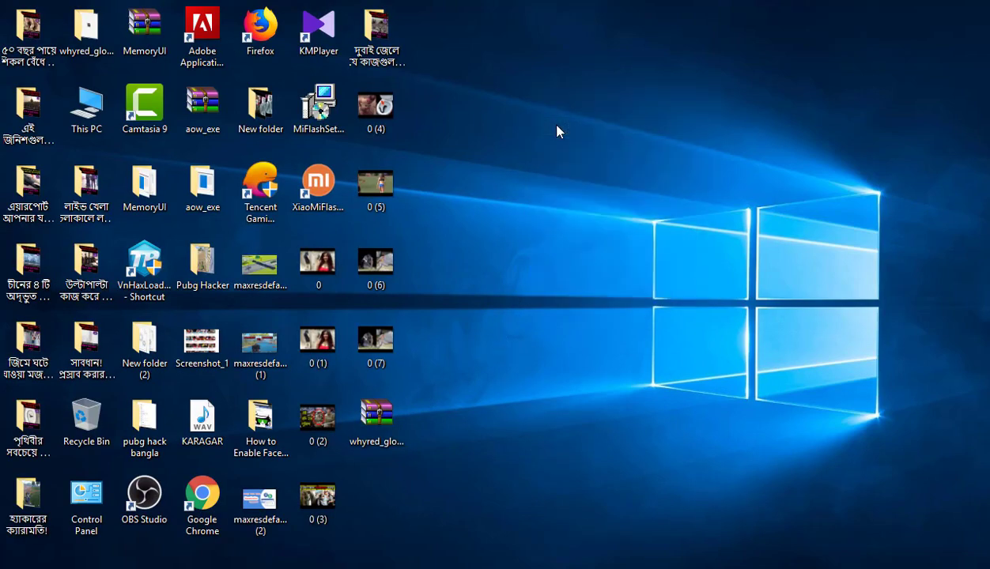
pyautogui.rightClick(542, 70)
pyautogui.click(564, 113)
pyautogui.click(379, 411)
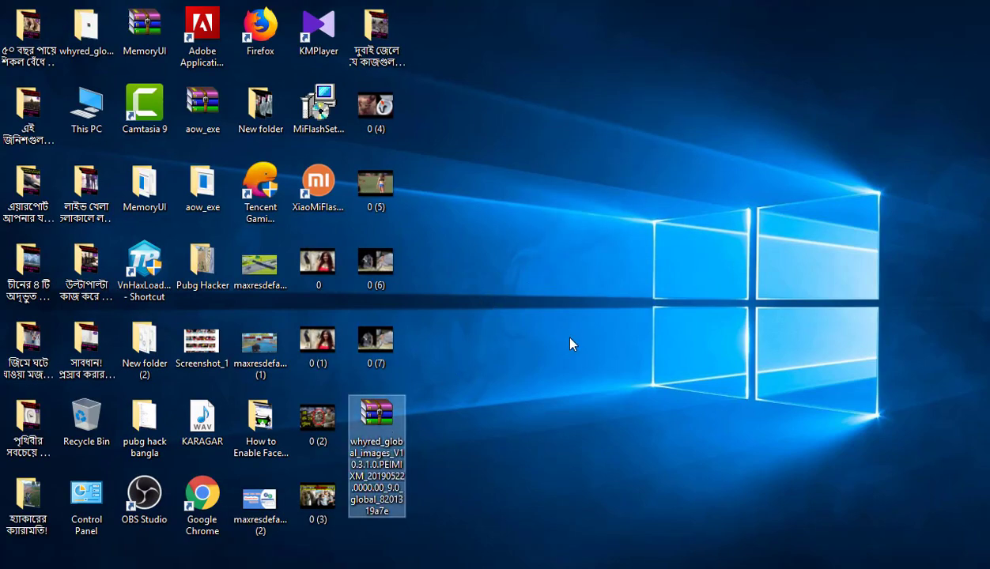
pyautogui.click(540, 329)
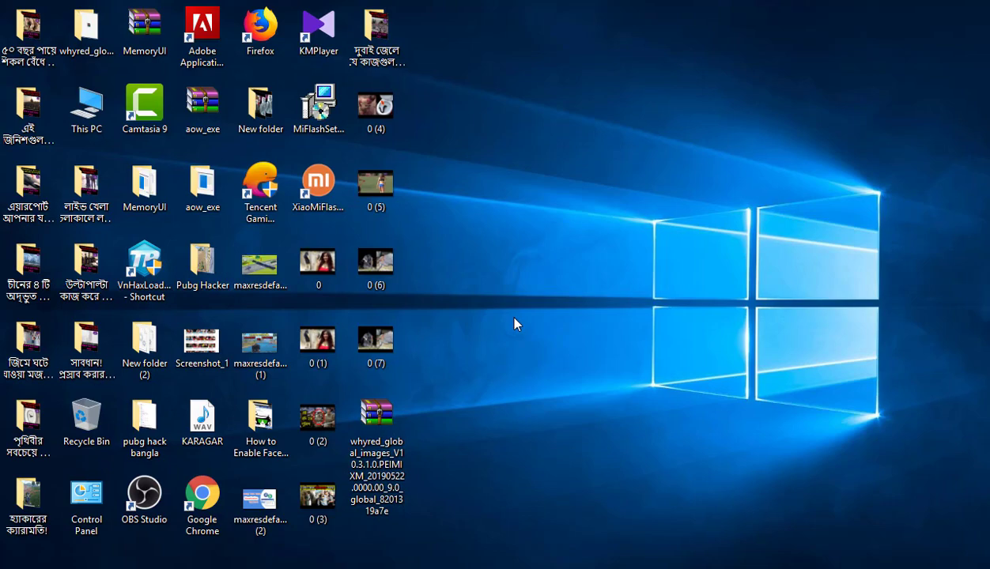
pyautogui.click(320, 117)
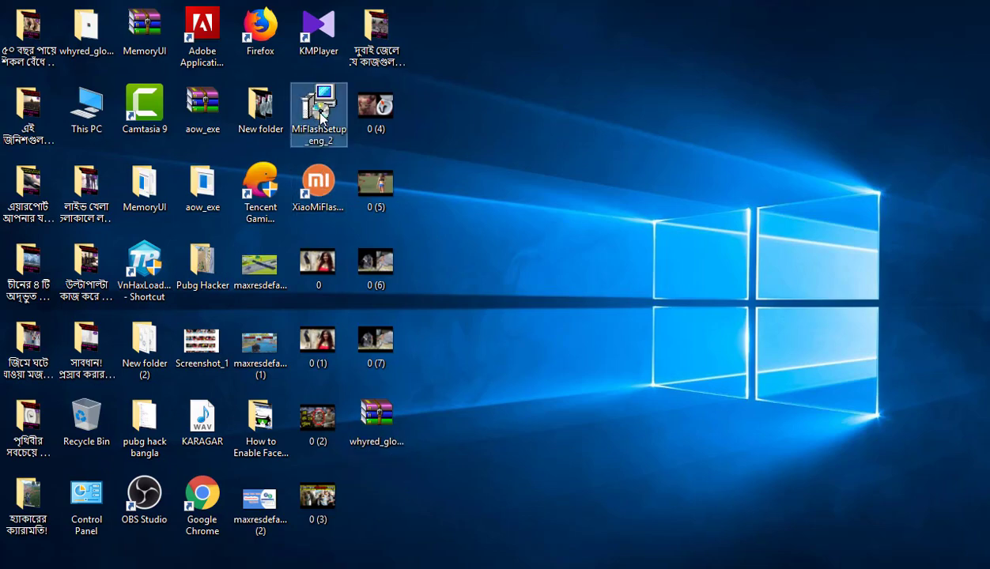
pyautogui.rightClick(515, 62)
pyautogui.click(533, 105)
pyautogui.rightClick(520, 95)
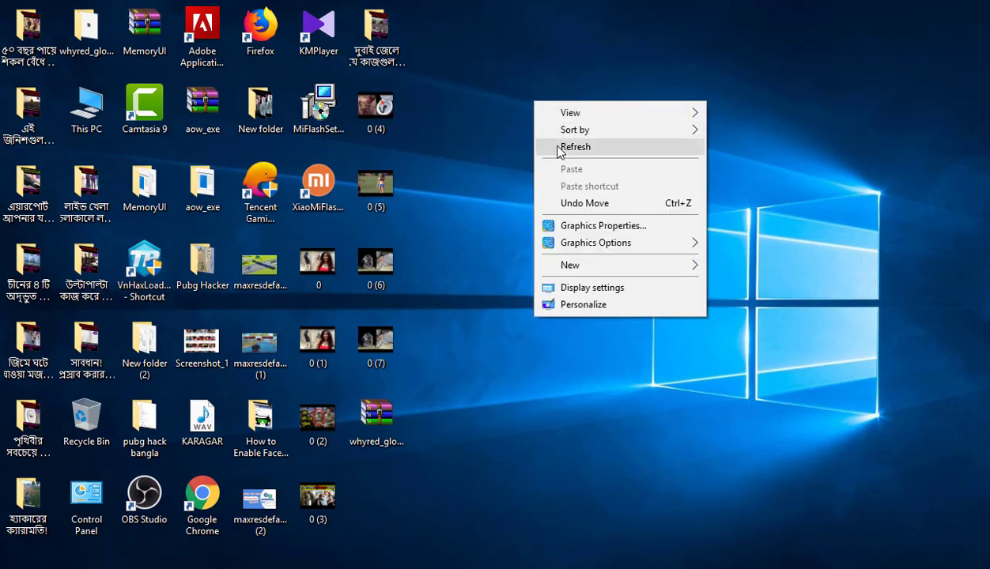
pyautogui.click(535, 147)
# Run the MiFlashSetup_eng_2 installer with the Repair XiaoMiFlash option and close the completed setup wizard.
pyautogui.click(320, 116)
pyautogui.doubleClick(320, 116)
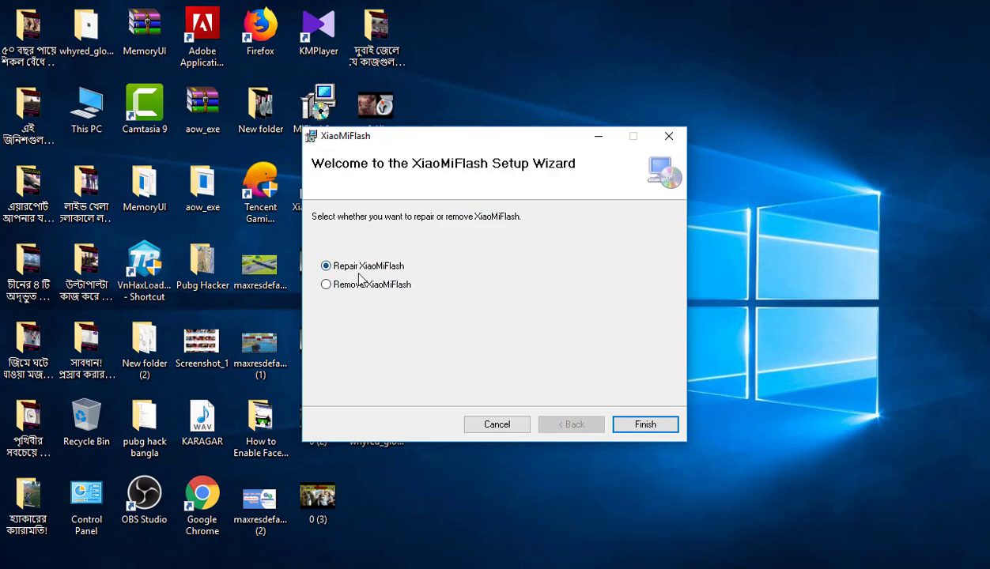
pyautogui.click(637, 425)
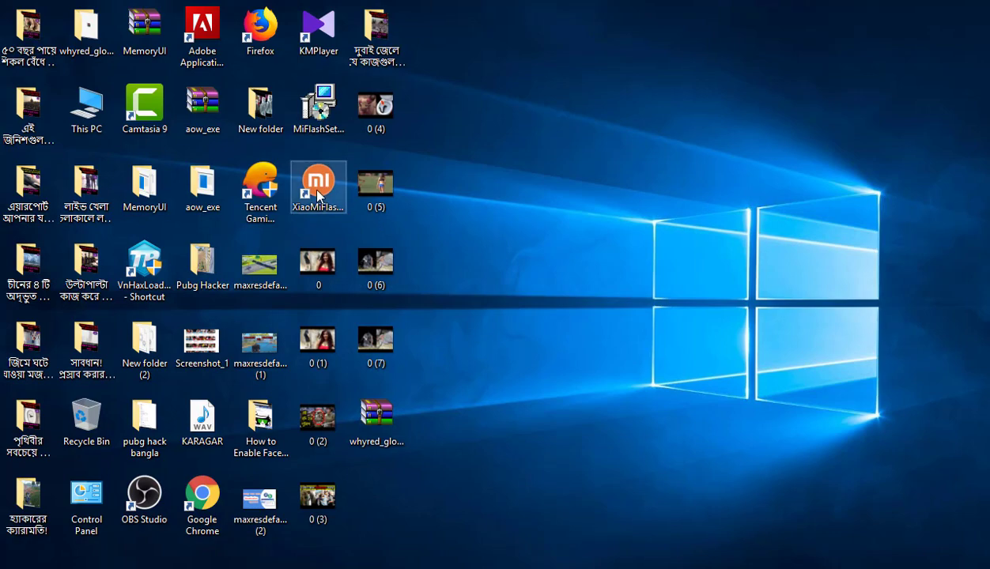
pyautogui.click(319, 196)
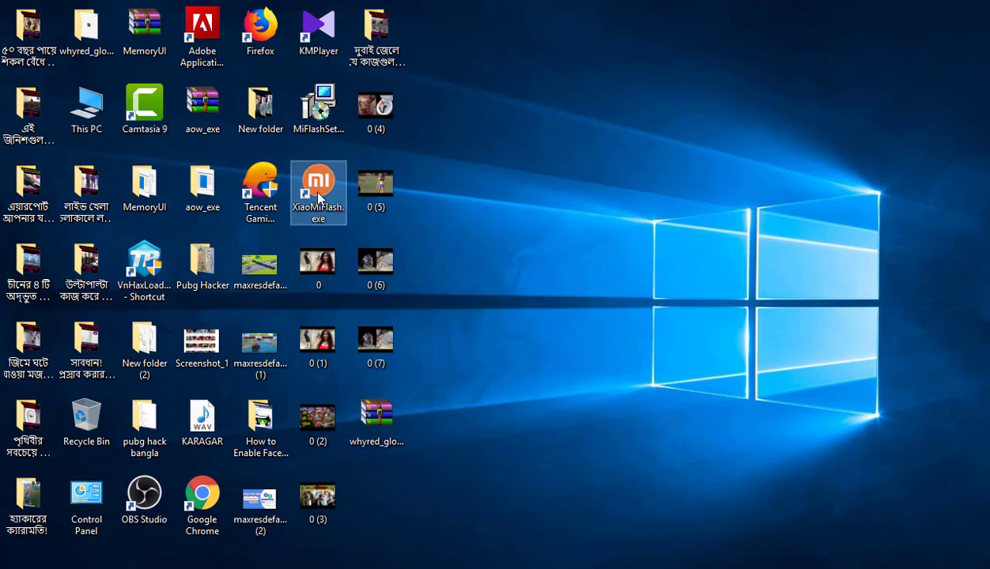
pyautogui.click(378, 415)
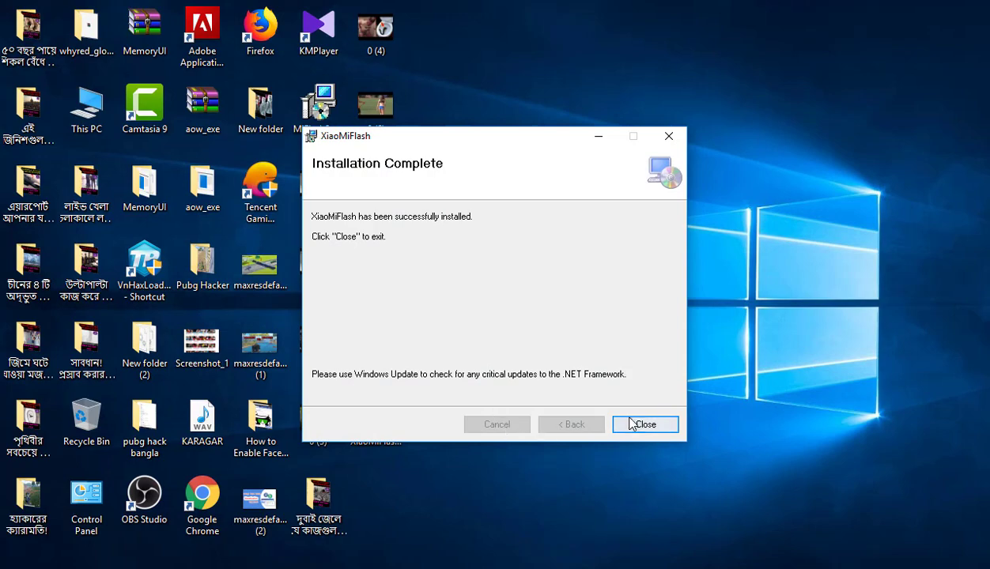
pyautogui.click(642, 424)
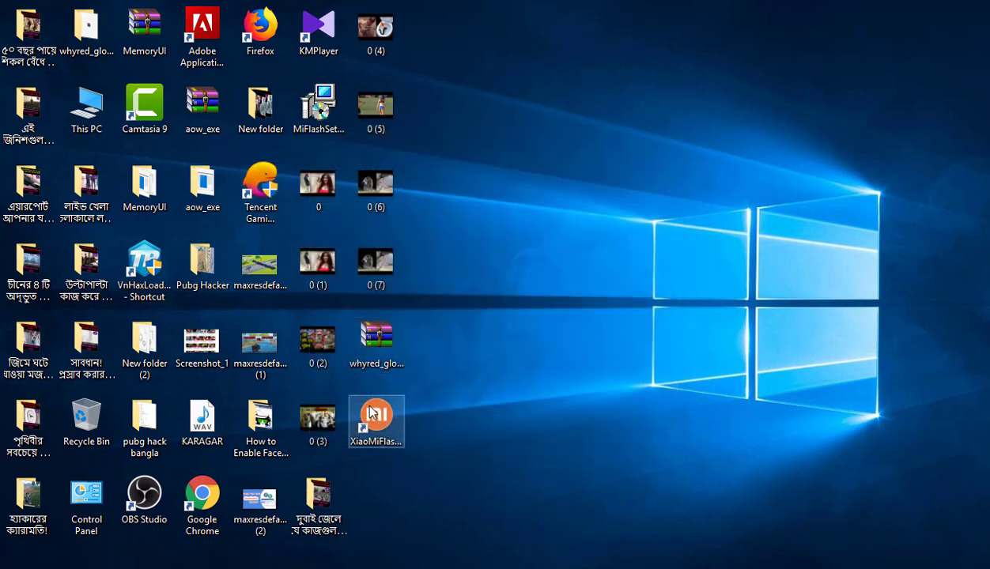
pyautogui.click(373, 413)
pyautogui.rightClick(461, 176)
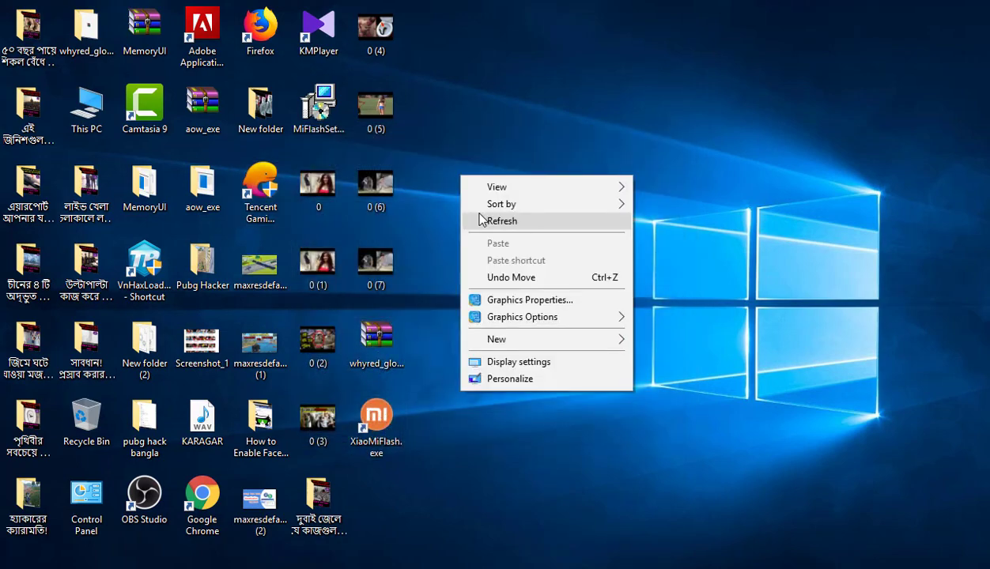
pyautogui.click(482, 220)
pyautogui.click(366, 331)
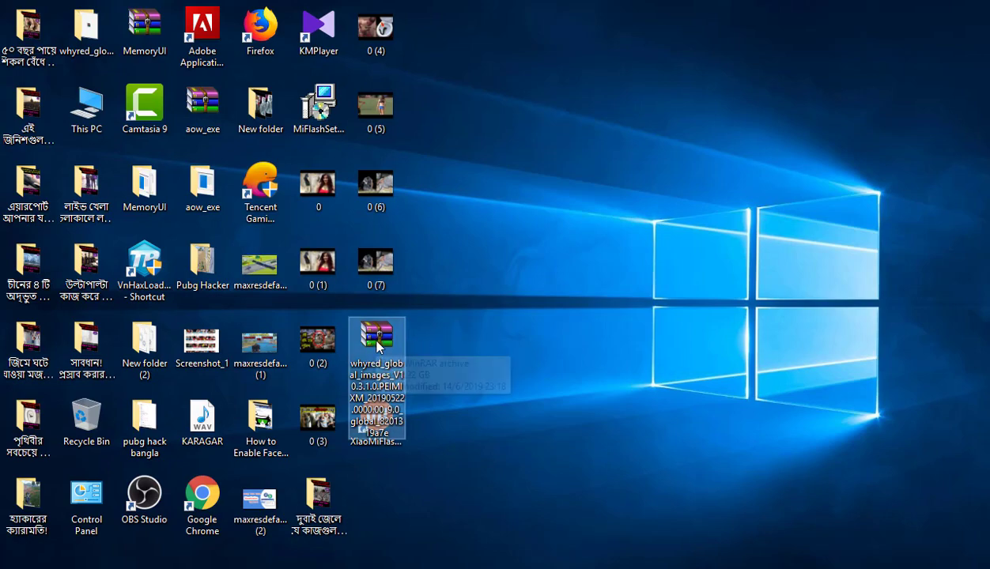
pyautogui.rightClick(377, 342)
pyautogui.click(470, 65)
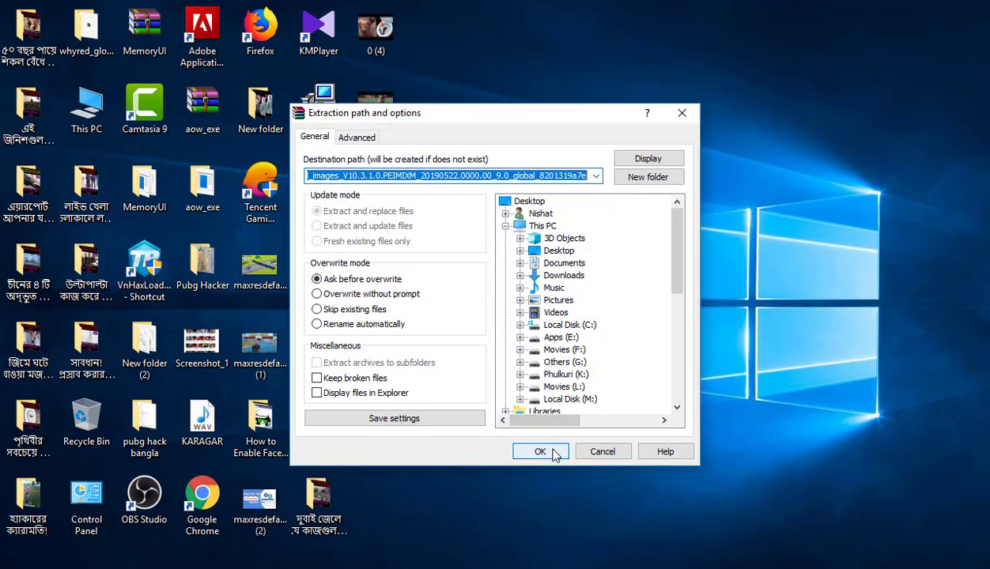
pyautogui.click(678, 114)
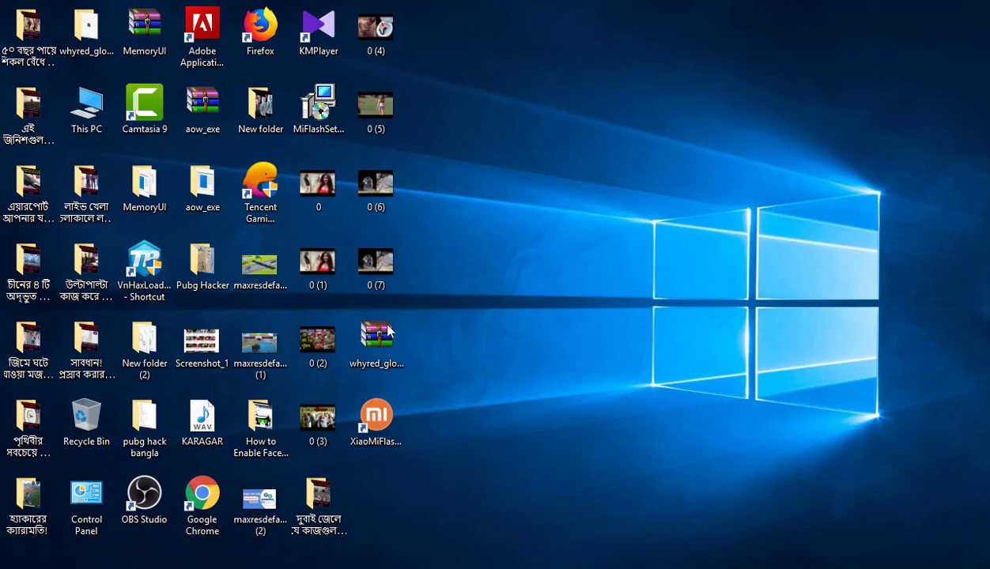
# Move the whyred_global_images folder near its archive on the desktop, open it and select the WinRAR archive inside.
pyautogui.moveTo(85, 25); pyautogui.dragTo(378, 296)
pyautogui.doubleClick(379, 293)
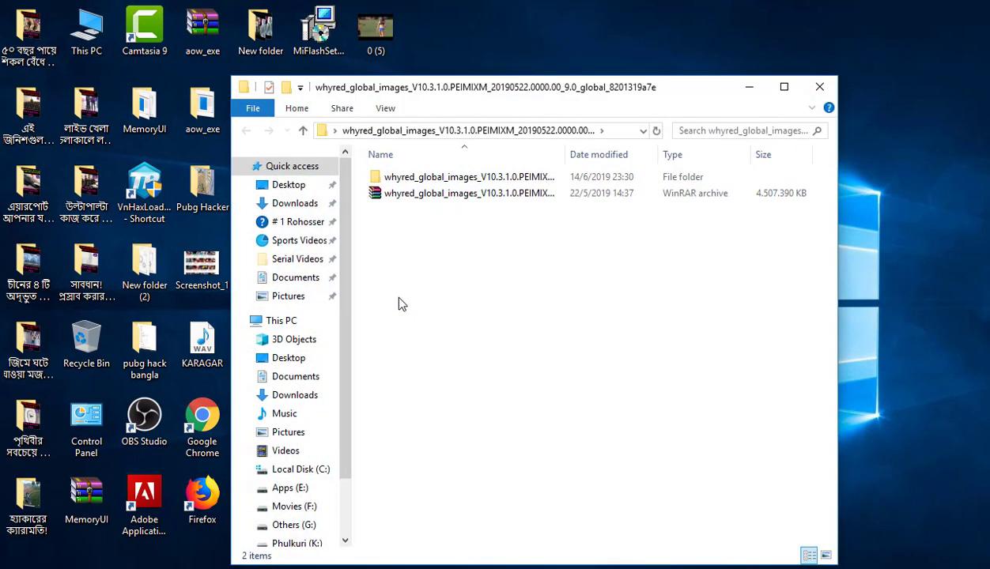
pyautogui.click(421, 201)
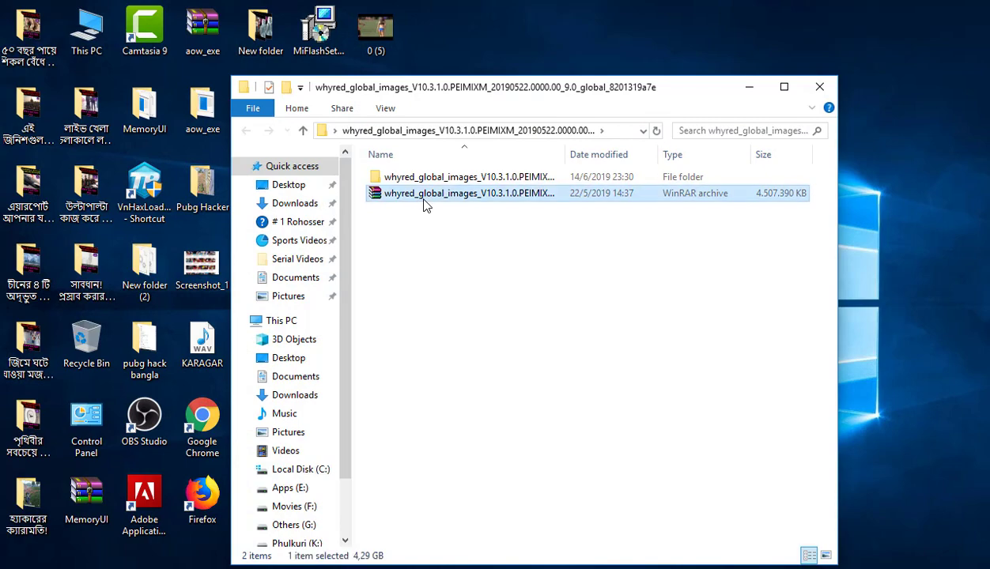
# Delete the extracted whyred_global_images subfolder beside the WinRAR archive.
pyautogui.click(393, 186)
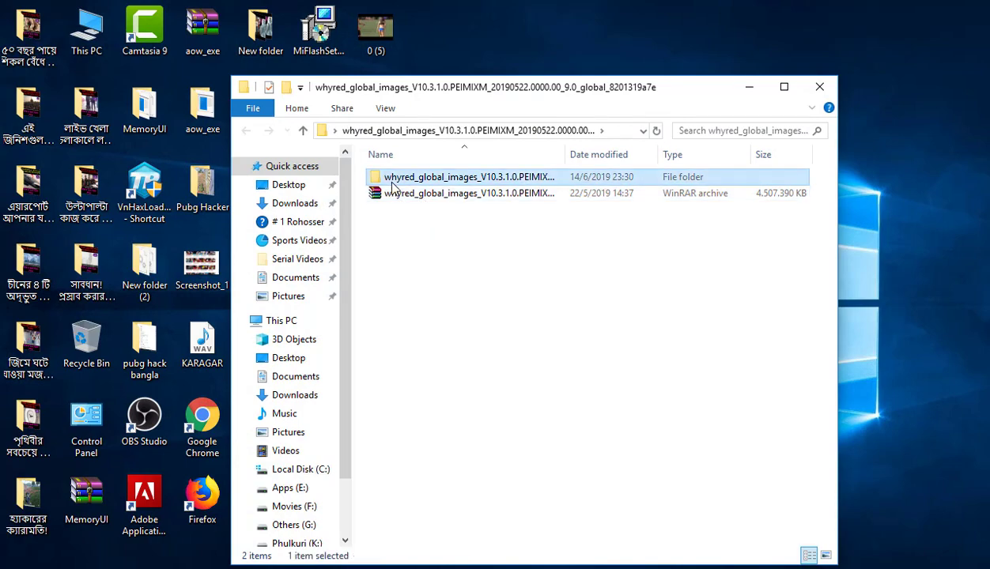
pyautogui.click(391, 198)
pyautogui.click(397, 185)
pyautogui.press('Delete')
pyautogui.click(398, 184)
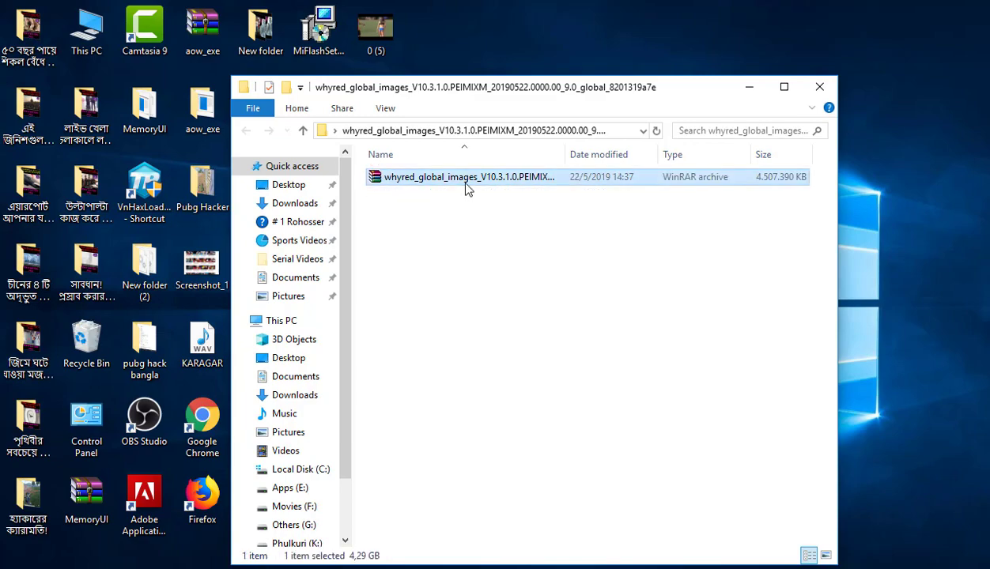
# Rename the whyred_global_images archive by appending .rar to the end of its name.
pyautogui.click(480, 179)
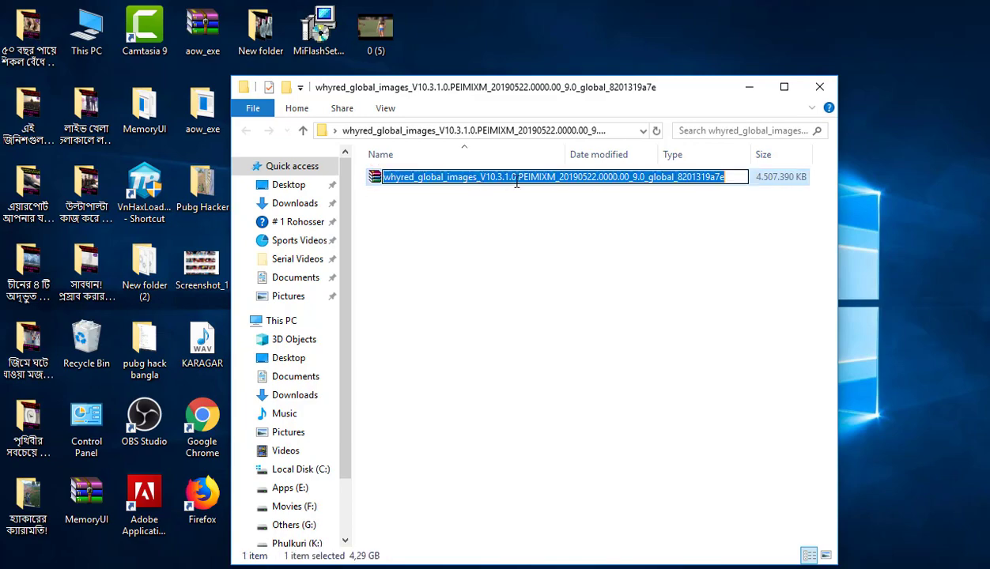
pyautogui.rightClick(478, 173)
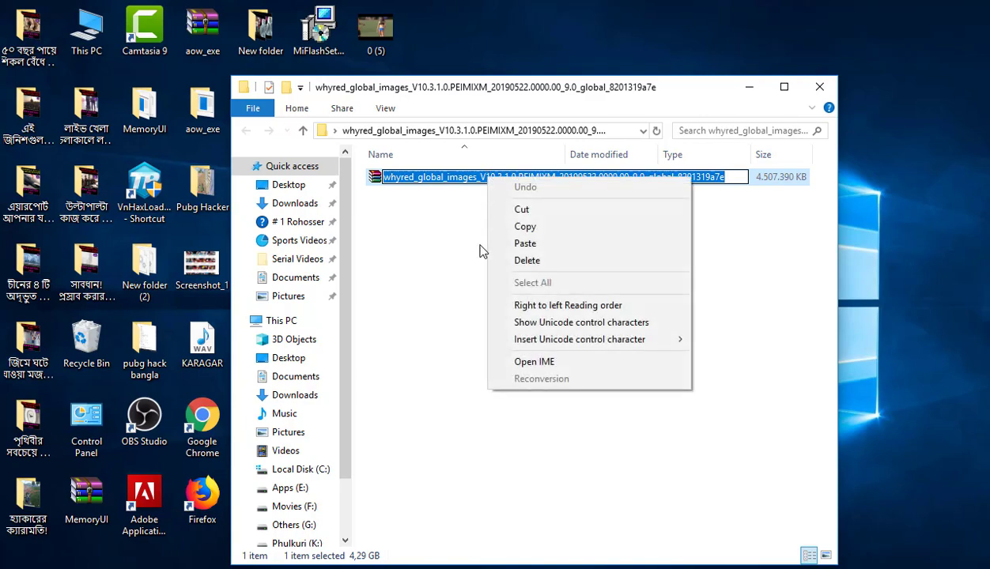
pyautogui.click(506, 221)
pyautogui.click(421, 190)
pyautogui.rightClick(421, 189)
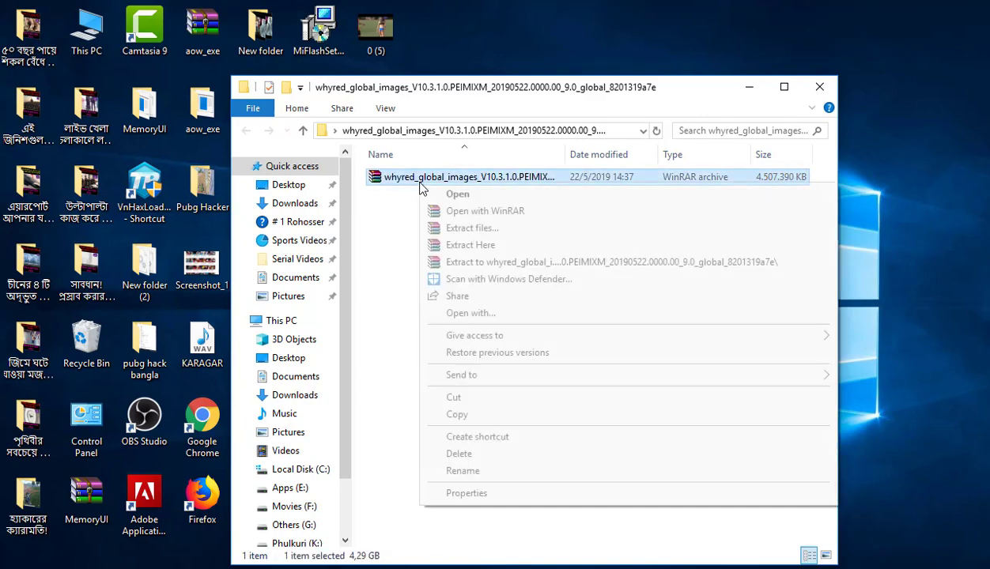
pyautogui.click(474, 471)
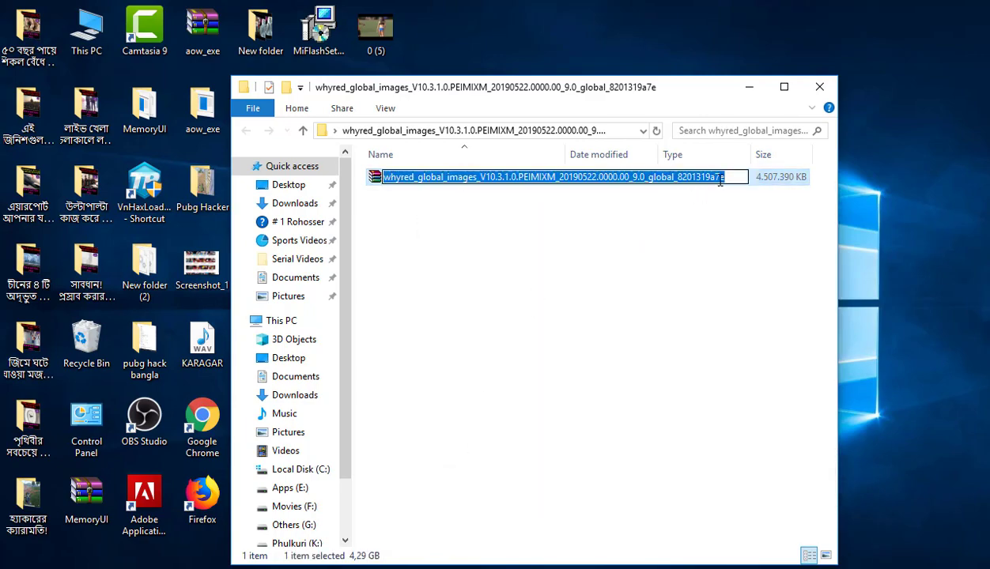
pyautogui.click(730, 177)
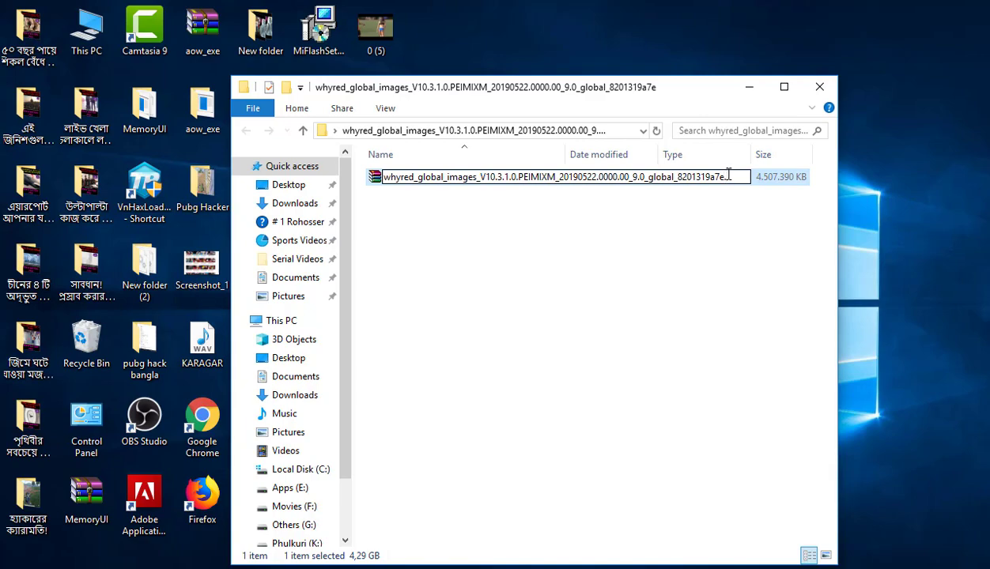
pyautogui.write('.rar')
pyautogui.click(790, 247)
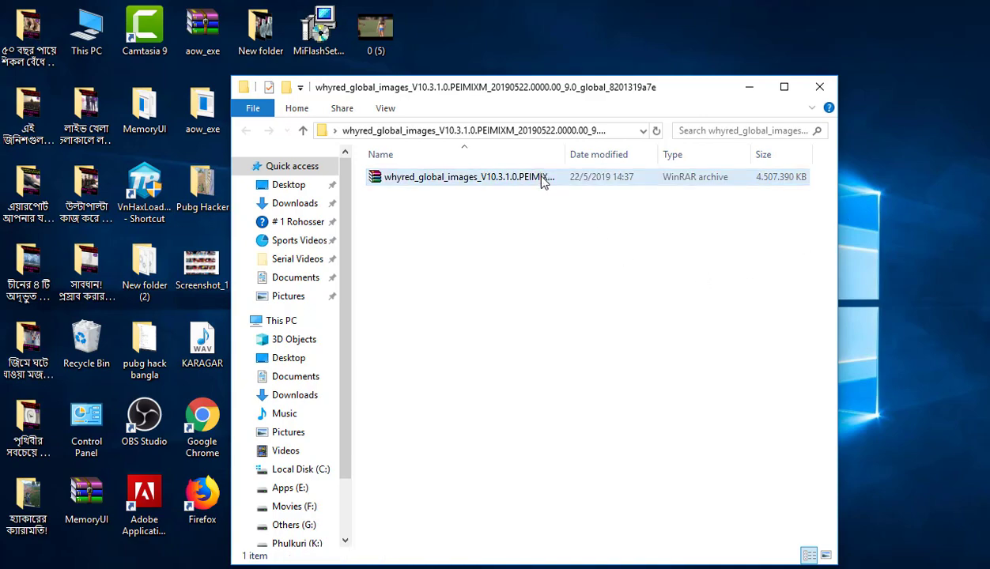
# Start extracting the renamed archive into a folder beside it with WinRAR, and cancel the running extraction.
pyautogui.click(431, 179)
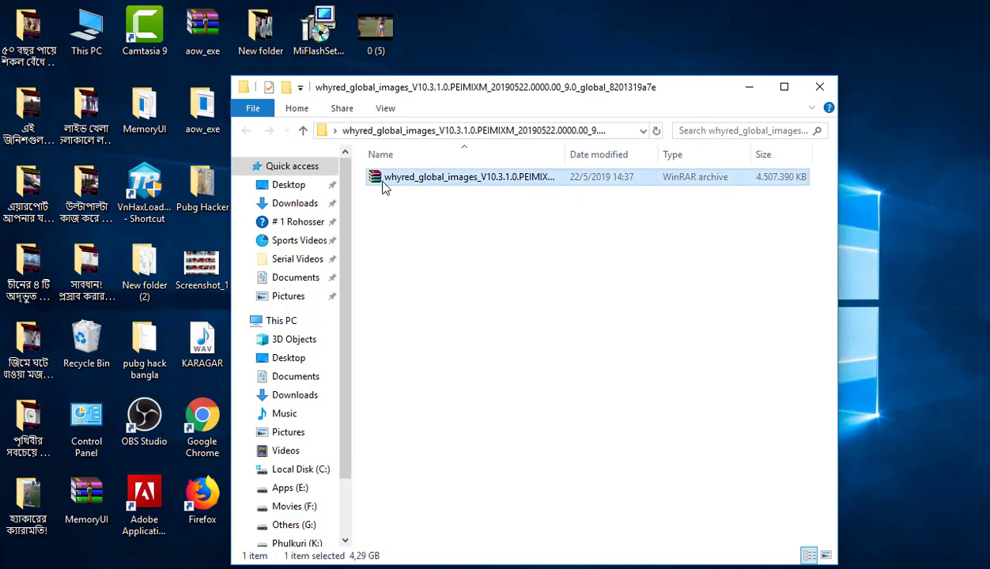
pyautogui.rightClick(382, 179)
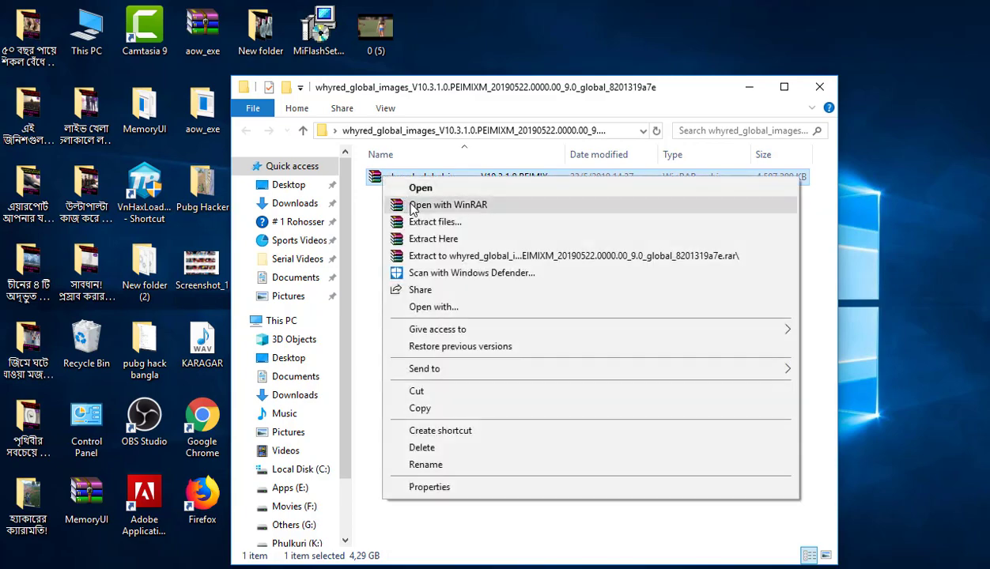
pyautogui.click(423, 220)
pyautogui.click(532, 448)
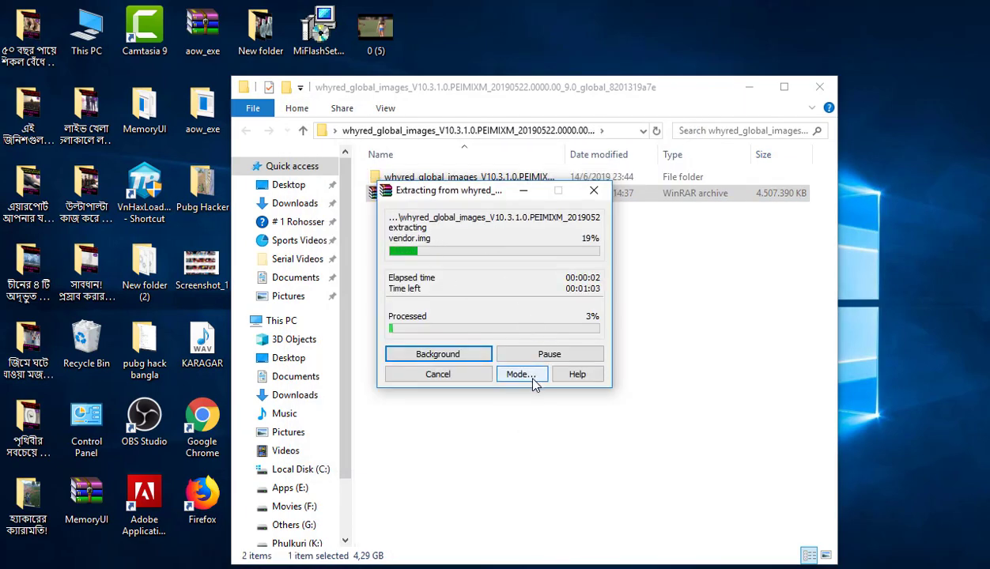
pyautogui.click(466, 380)
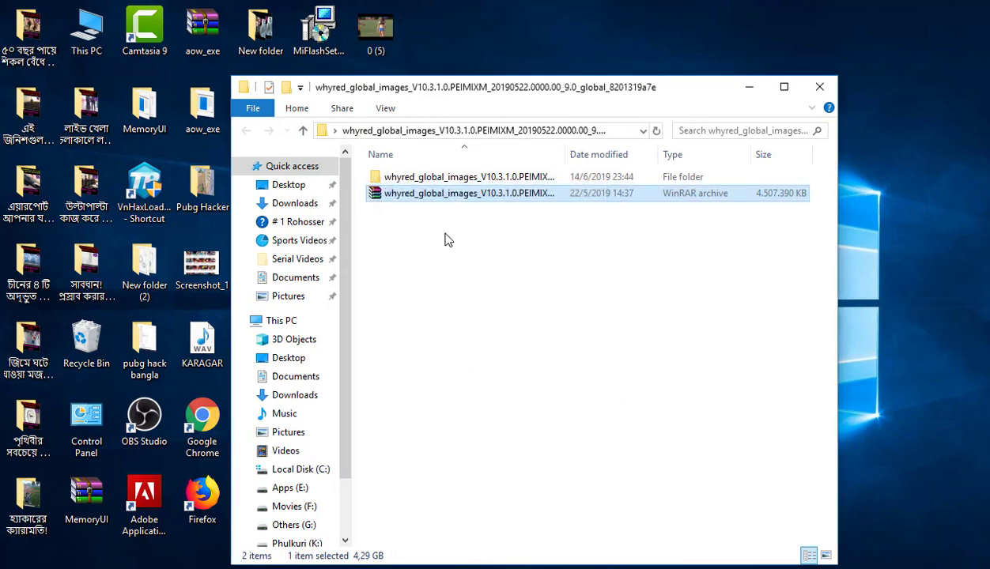
# Cut the newly extracted whyred_global_images folder and go to Local Disk (C:) as the paste location.
pyautogui.click(419, 180)
pyautogui.rightClick(417, 180)
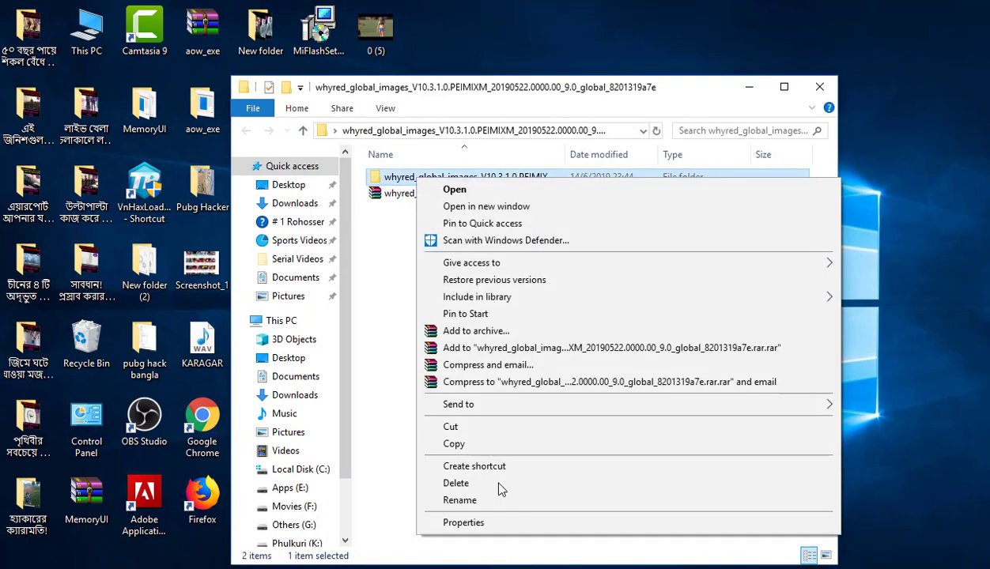
pyautogui.click(463, 428)
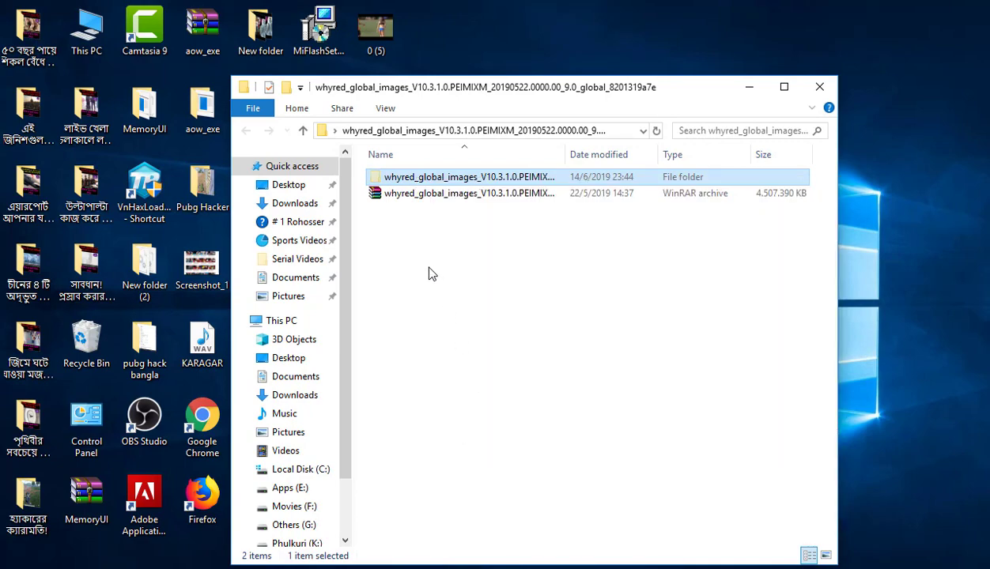
pyautogui.scroll(-1, 338, 273)
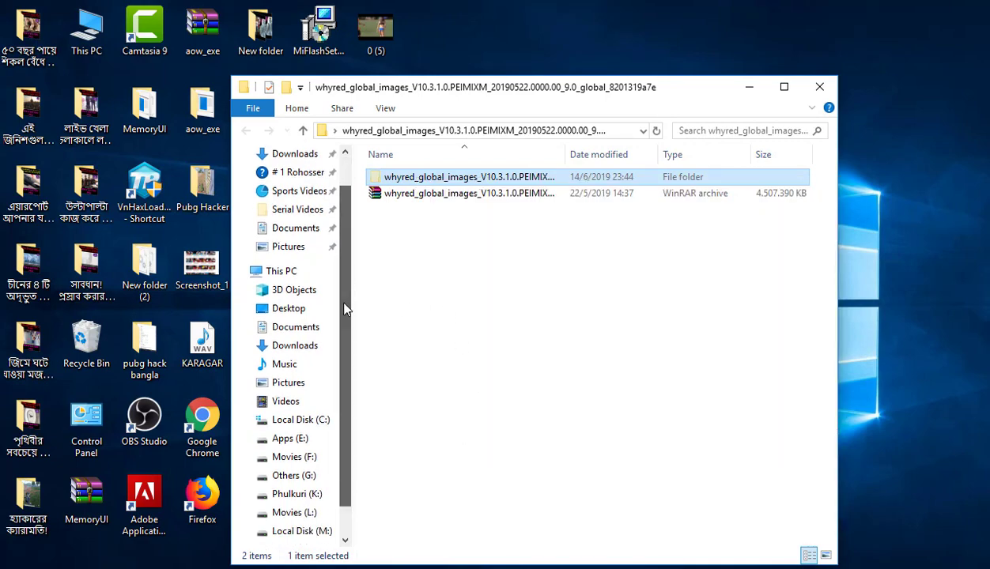
pyautogui.click(307, 424)
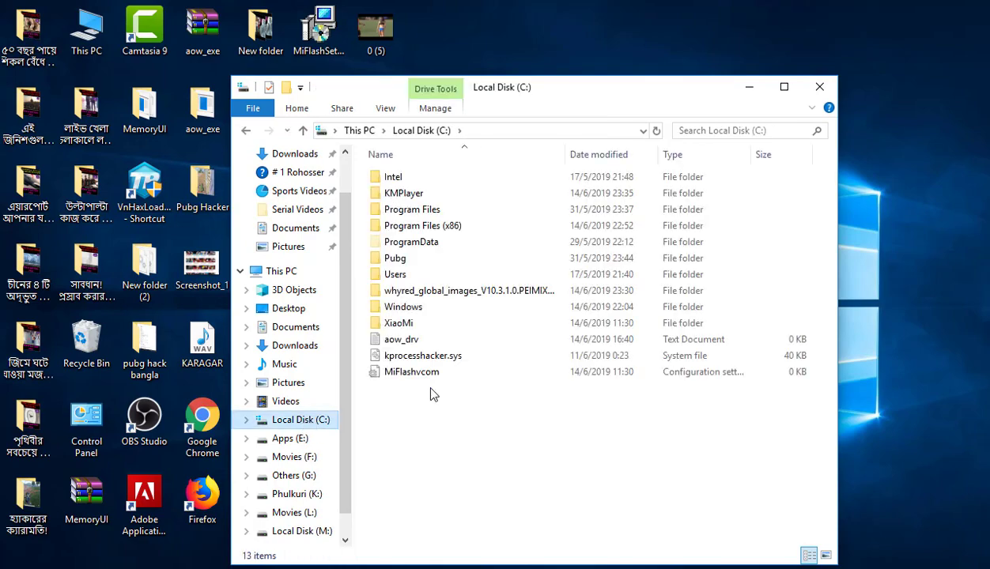
pyautogui.rightClick(431, 457)
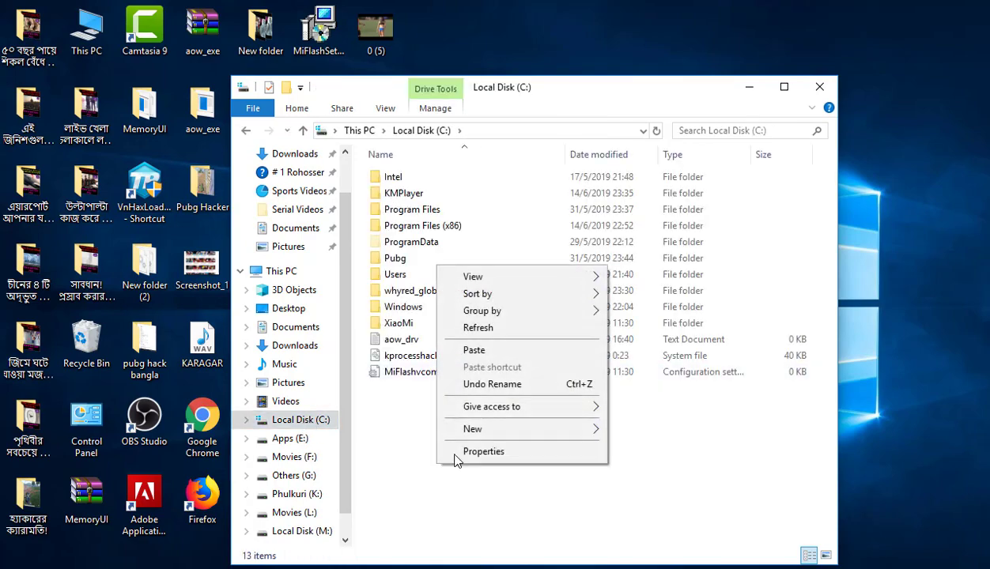
pyautogui.click(389, 452)
# Examine the contents of the whyred_global_images folder on Local Disk (C:) and return to the drive's root.
pyautogui.click(451, 295)
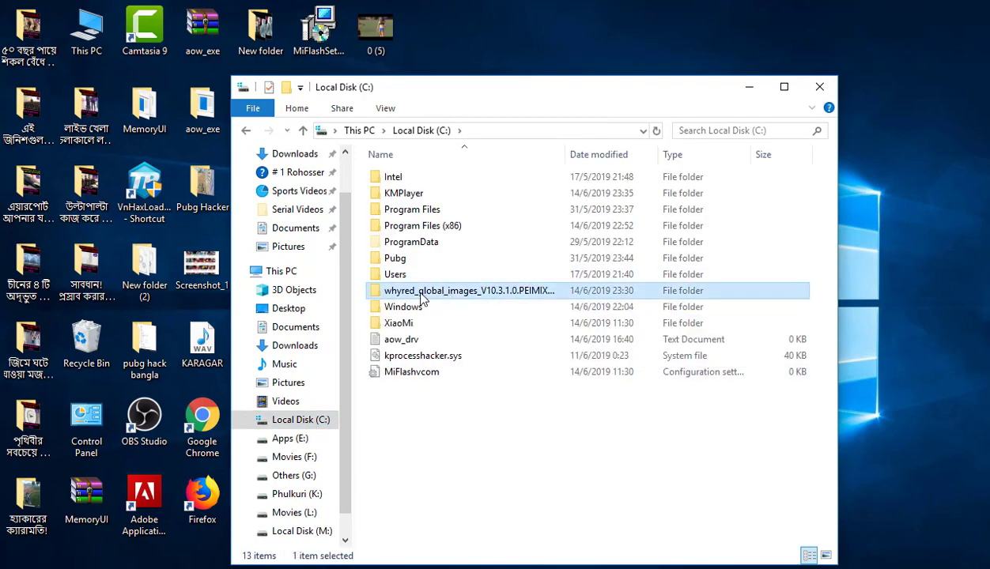
pyautogui.doubleClick(440, 294)
pyautogui.moveTo(410, 478); pyautogui.dragTo(413, 183)
pyautogui.click(440, 458)
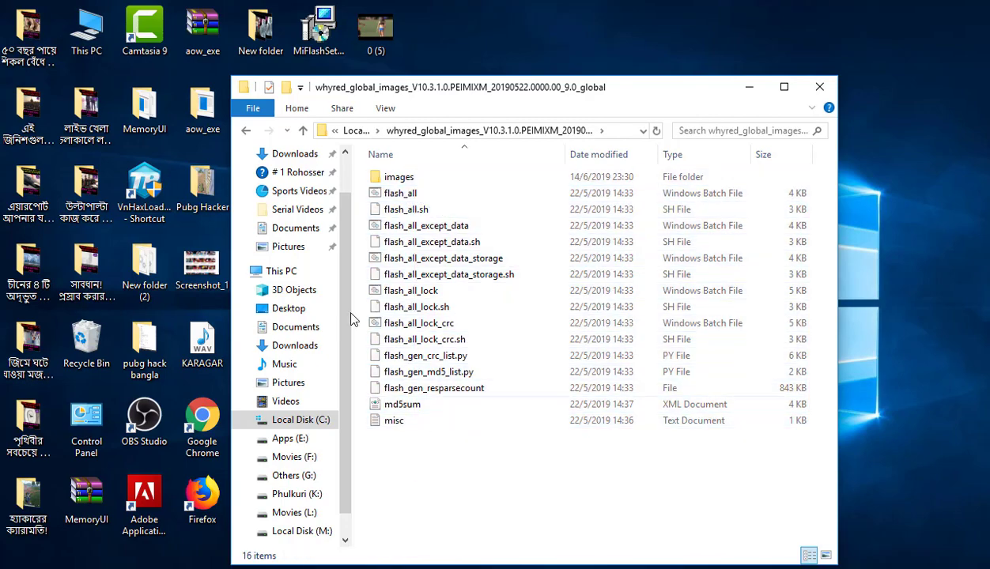
pyautogui.click(245, 136)
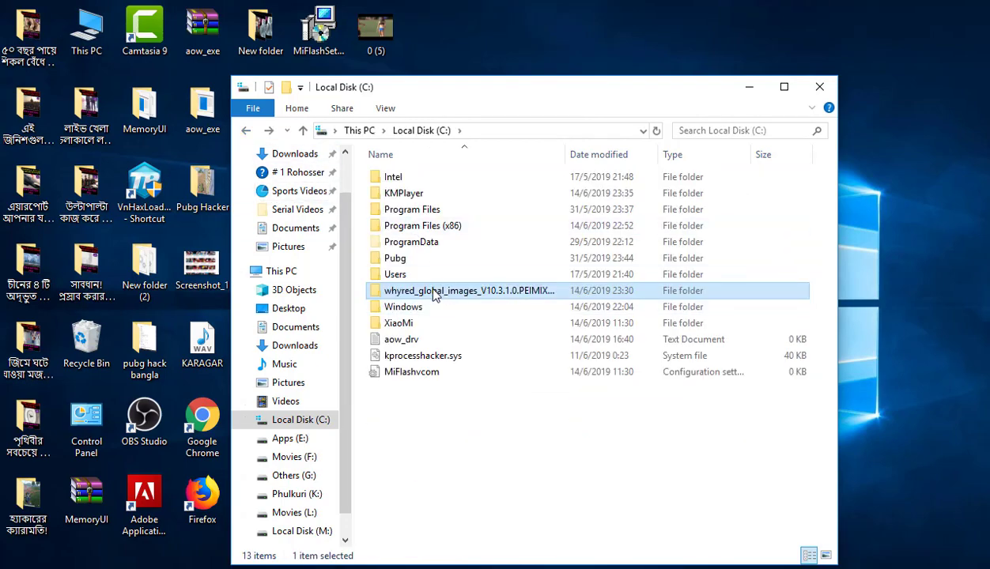
# Close the file window, refresh the desktop and launch XiaoMiFlash.
pyautogui.click(820, 87)
pyautogui.rightClick(593, 35)
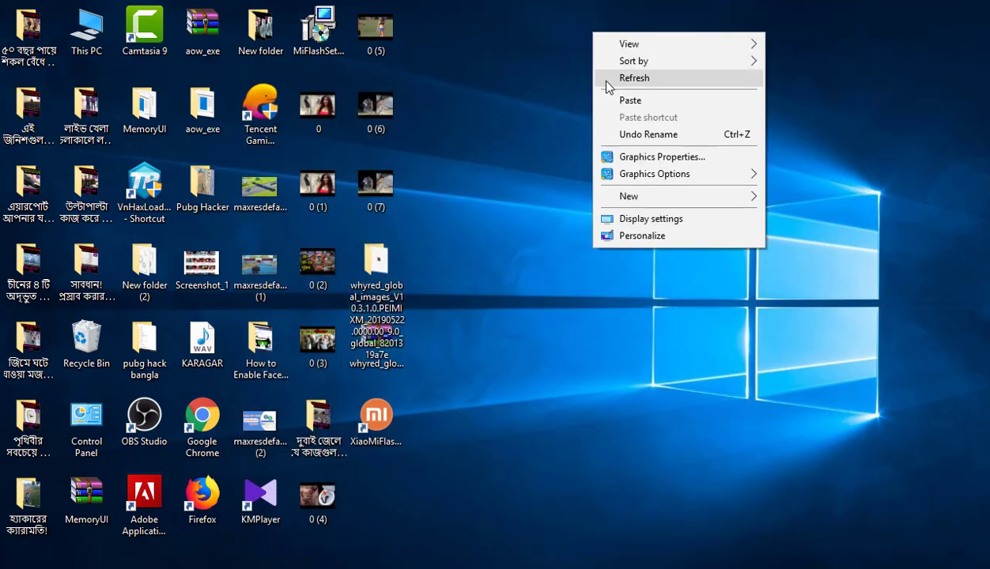
pyautogui.click(607, 79)
pyautogui.doubleClick(383, 431)
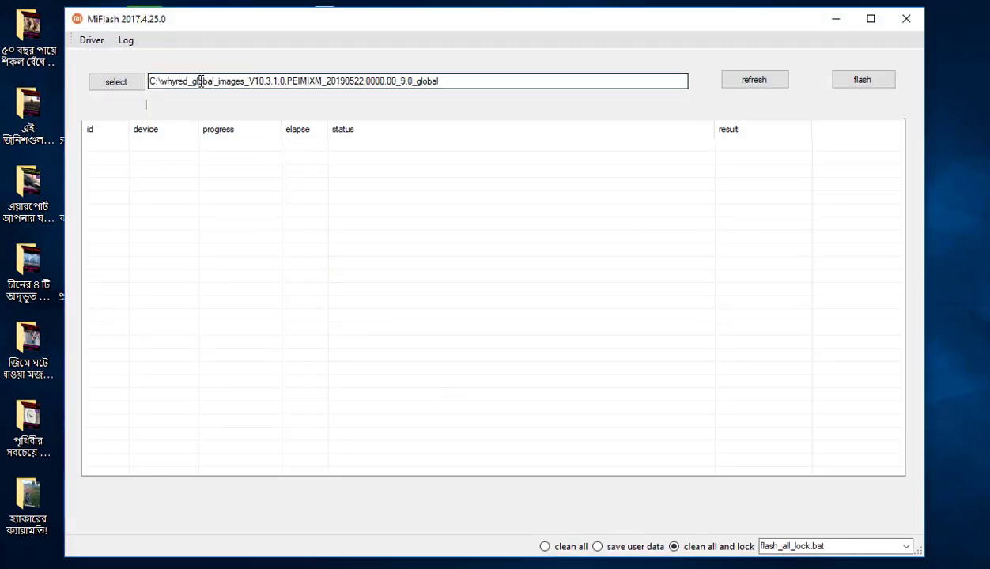
pyautogui.moveTo(447, 81); pyautogui.dragTo(150, 85)
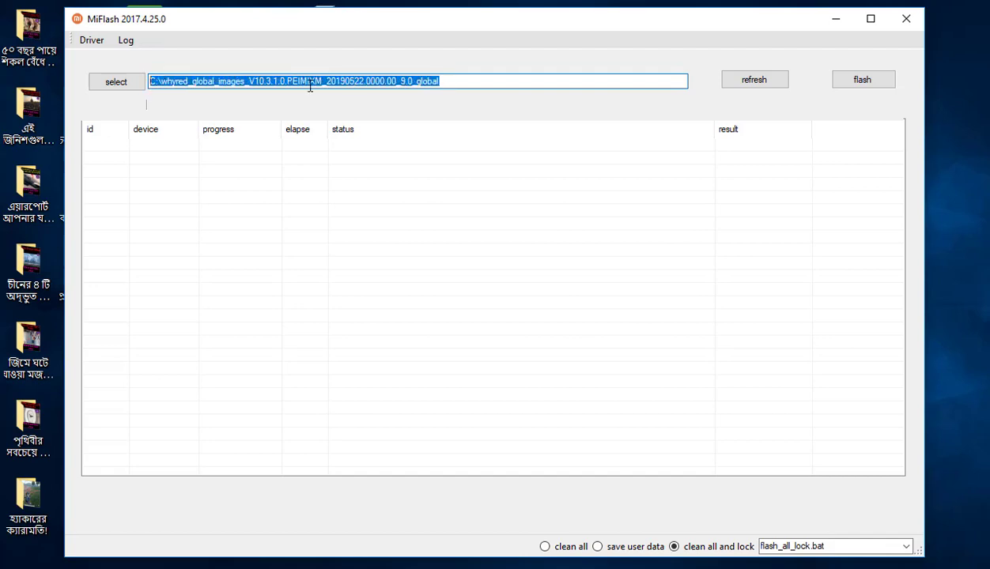
pyautogui.rightClick(946, 165)
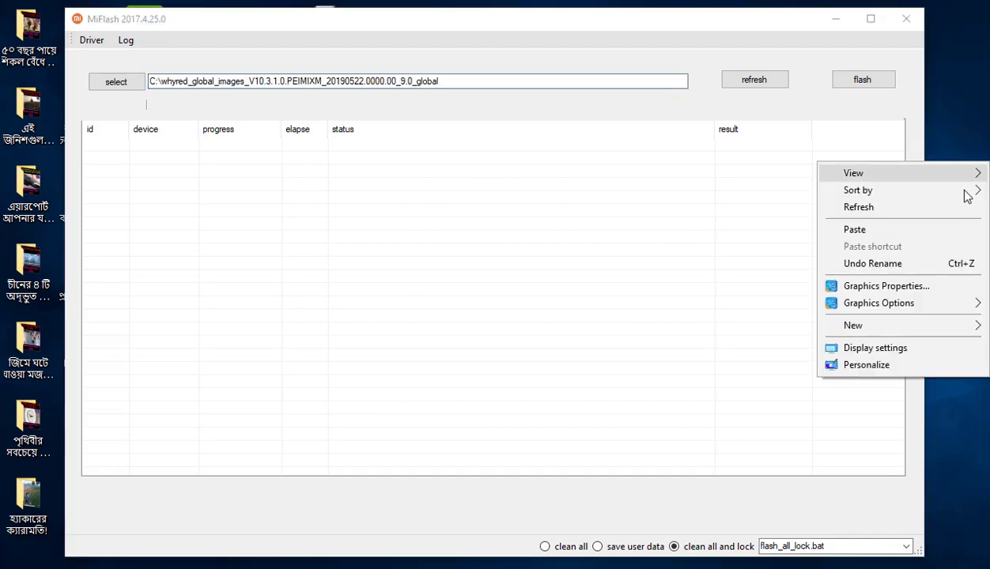
pyautogui.click(964, 207)
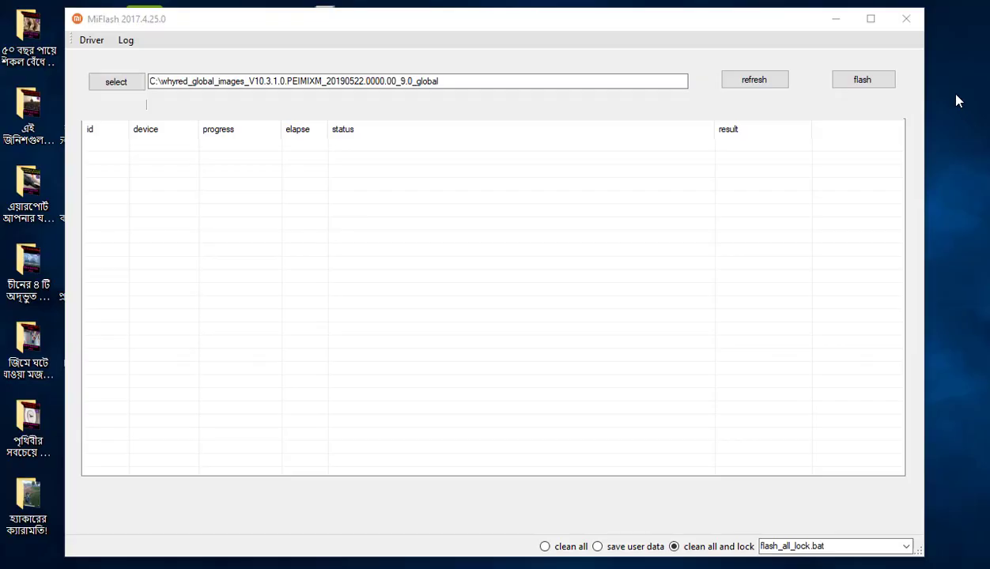
pyautogui.rightClick(967, 92)
pyautogui.click(963, 139)
pyautogui.click(960, 136)
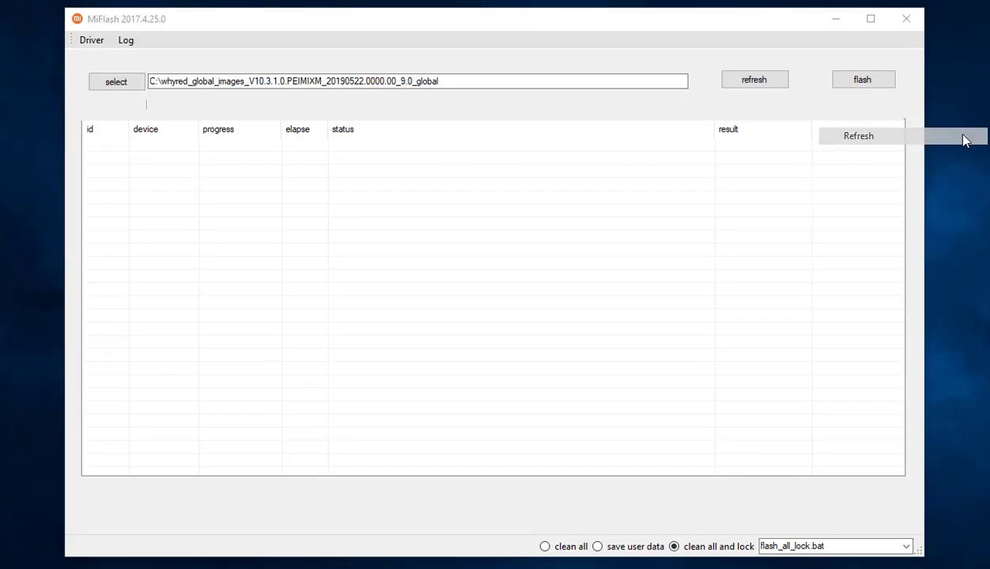
# Reinstall the listed USB drivers from MiFlash's driver window, acknowledge the completed installation and close the window.
pyautogui.click(89, 41)
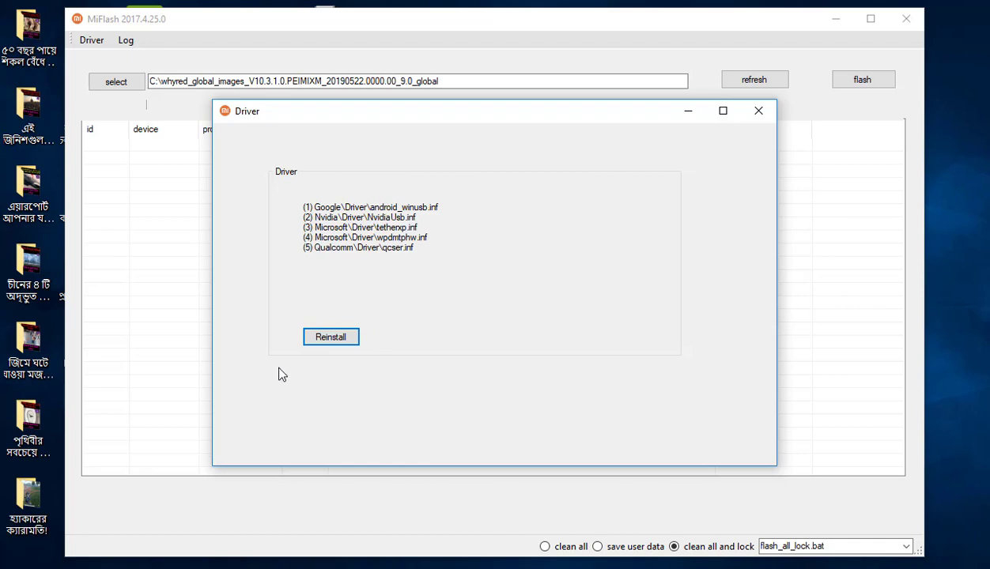
pyautogui.click(321, 340)
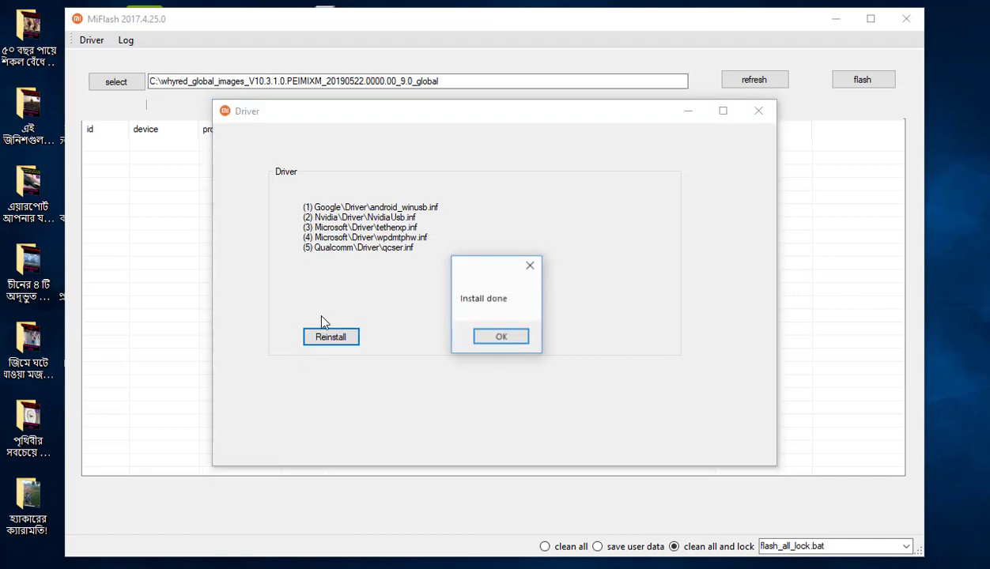
pyautogui.click(502, 339)
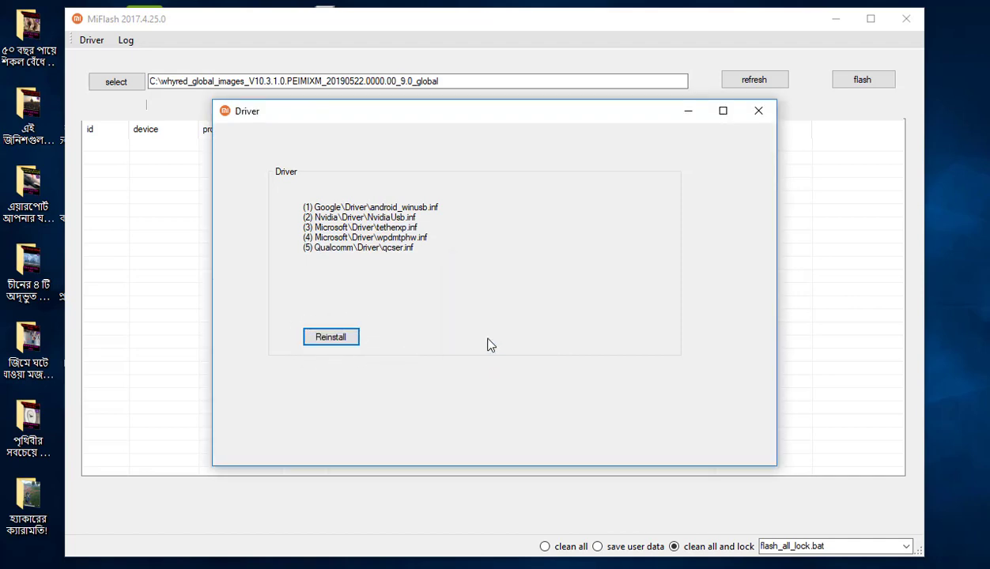
pyautogui.click(758, 113)
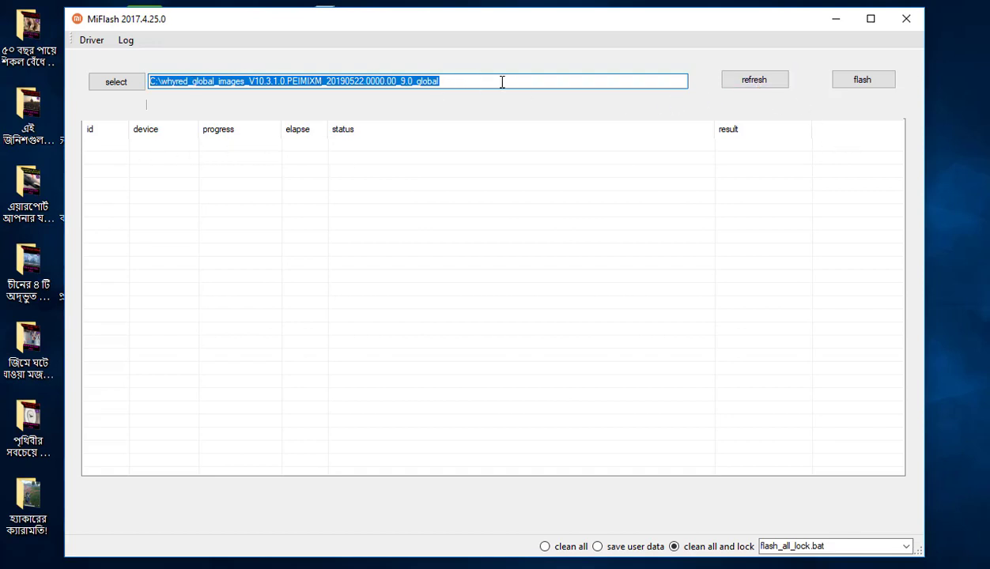
# Refresh the device list and select the whyred_global_images_V10.3.1.0.PEIMIXM_20190522.0000.00_9.0_global folder on Local Disk (C:) as the ROM path.
pyautogui.click(755, 83)
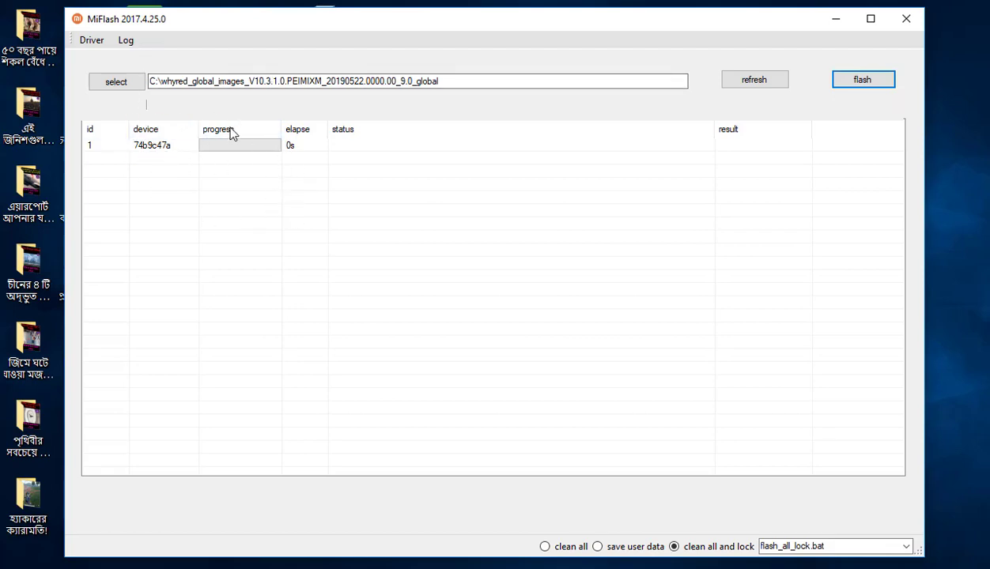
pyautogui.click(117, 82)
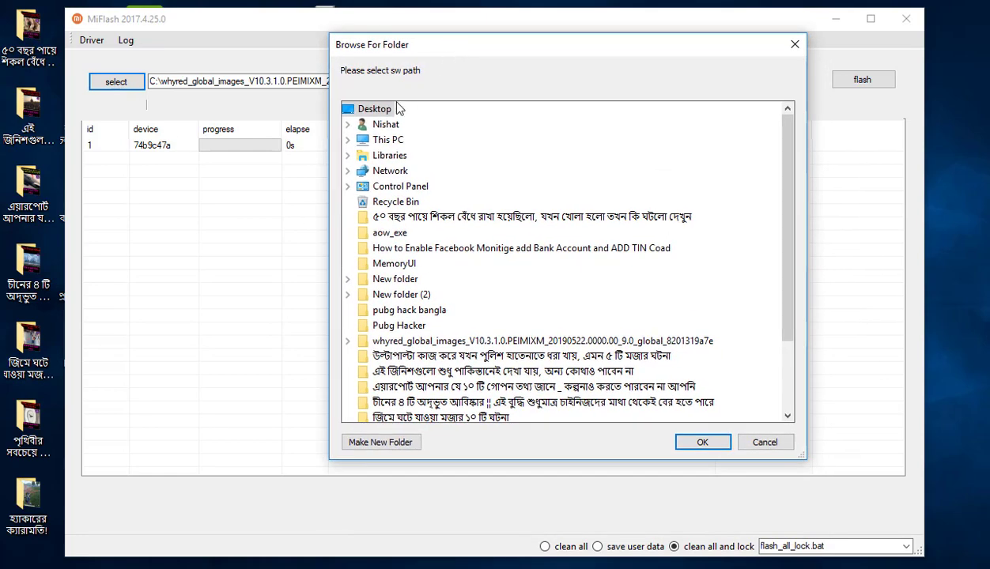
pyautogui.click(376, 140)
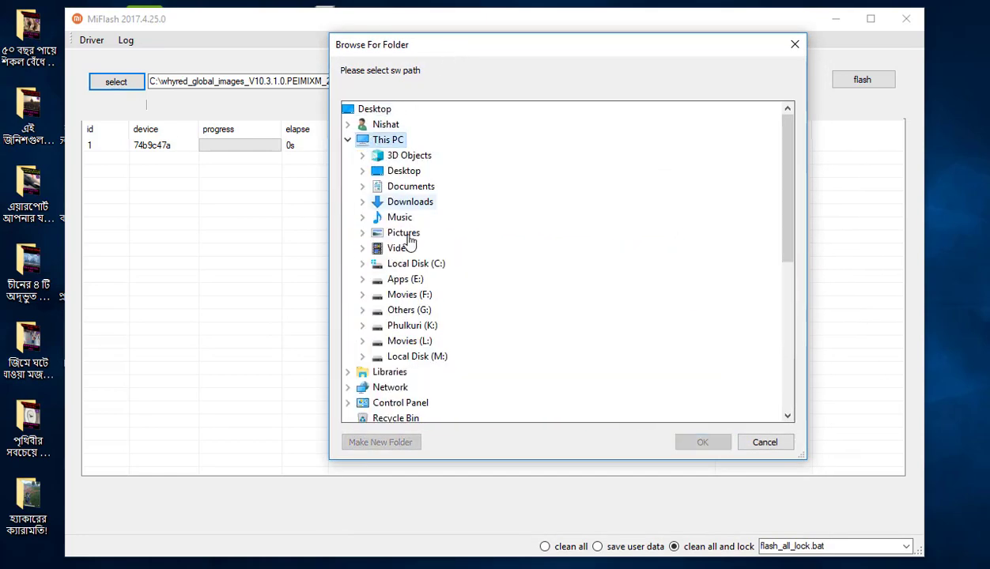
pyautogui.doubleClick(413, 266)
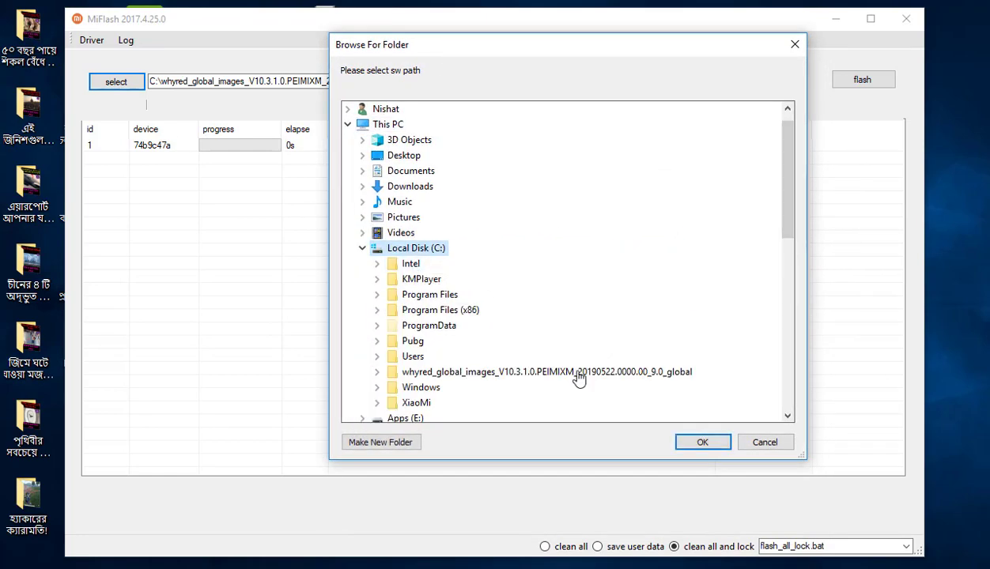
pyautogui.doubleClick(490, 375)
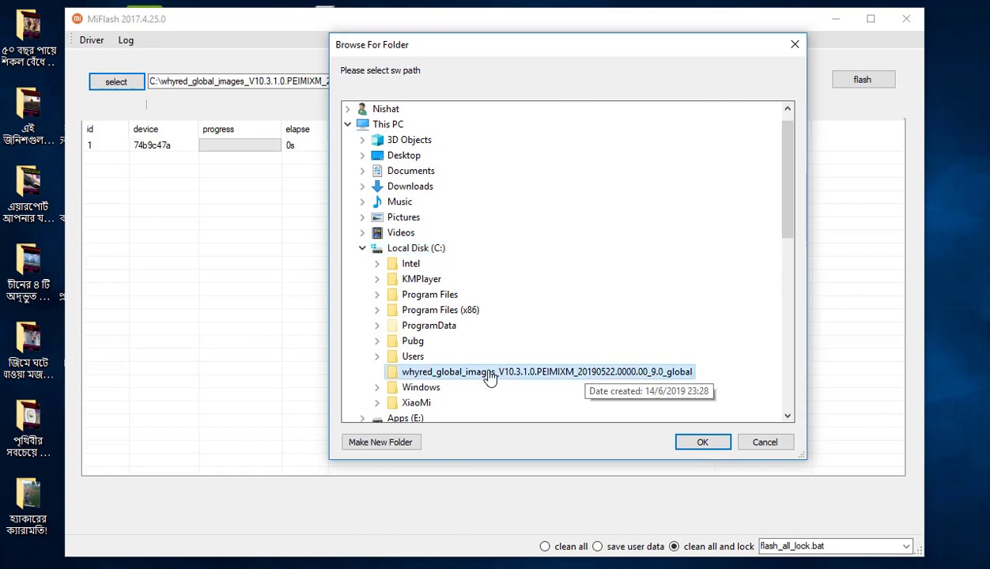
pyautogui.click(701, 442)
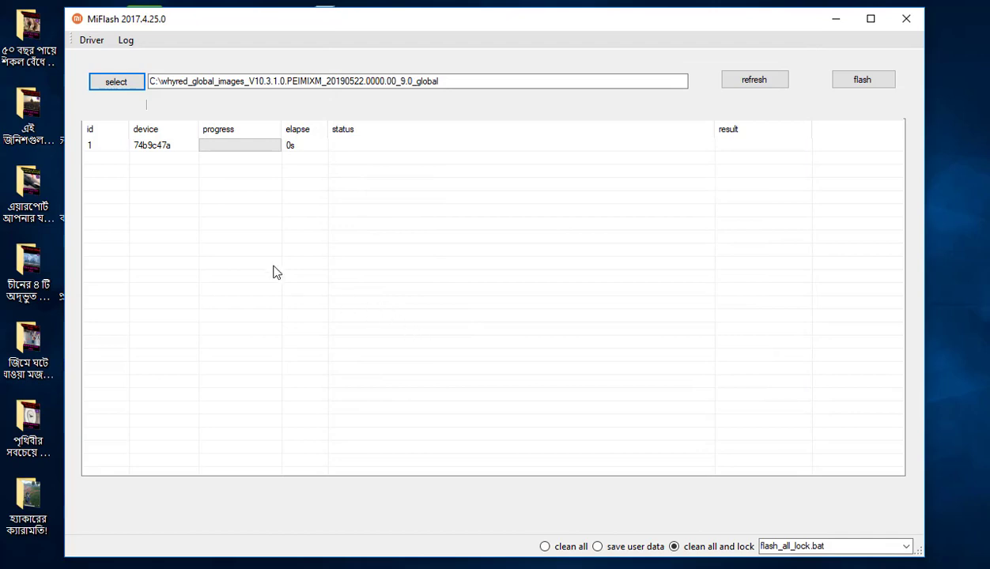
# Check the selected ROM path and set the flash mode to clean all.
pyautogui.click(169, 85)
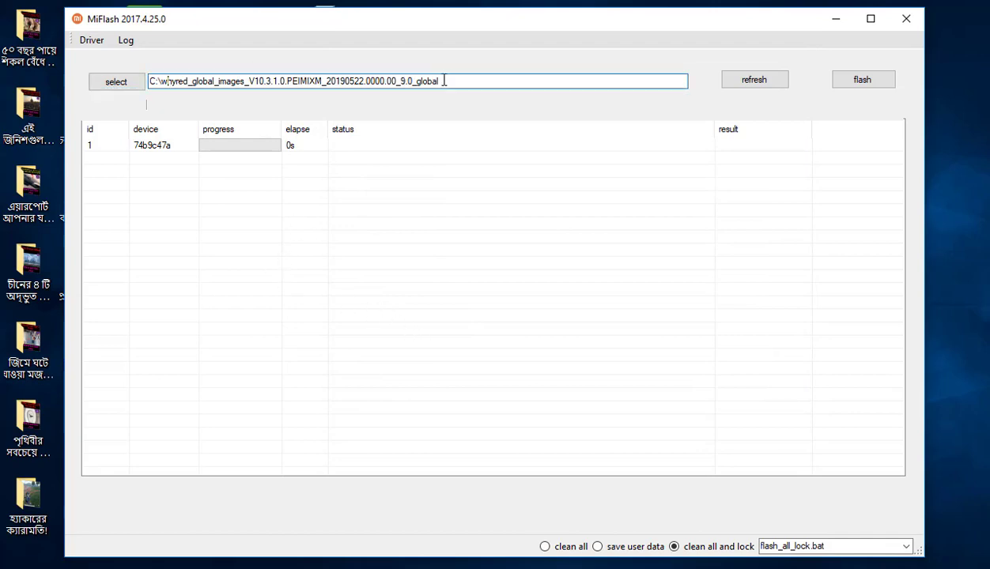
pyautogui.moveTo(443, 81)
pyautogui.mouseDown()
pyautogui.moveTo(190, 81)
pyautogui.moveTo(439, 81)
pyautogui.mouseUp()
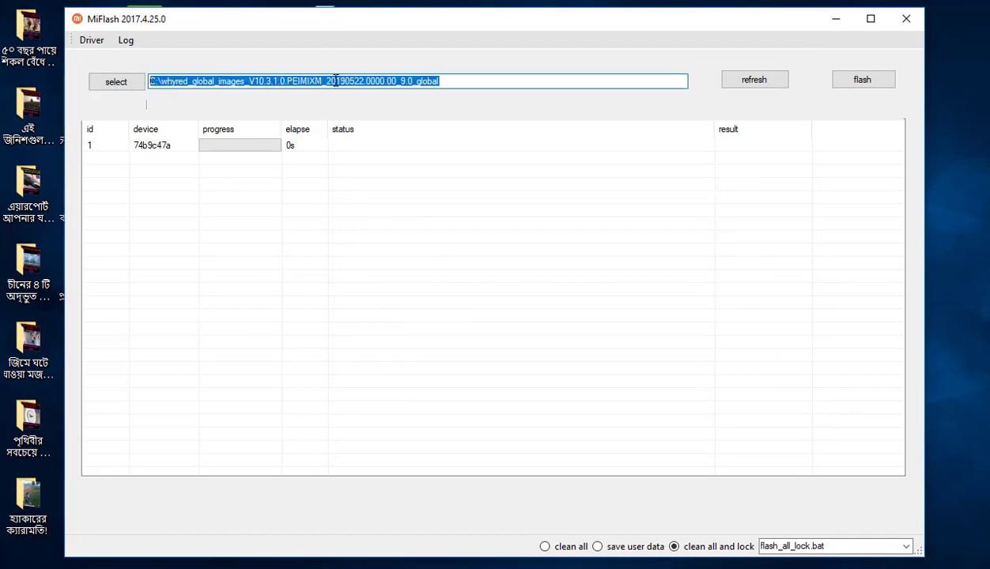
pyautogui.click(500, 80)
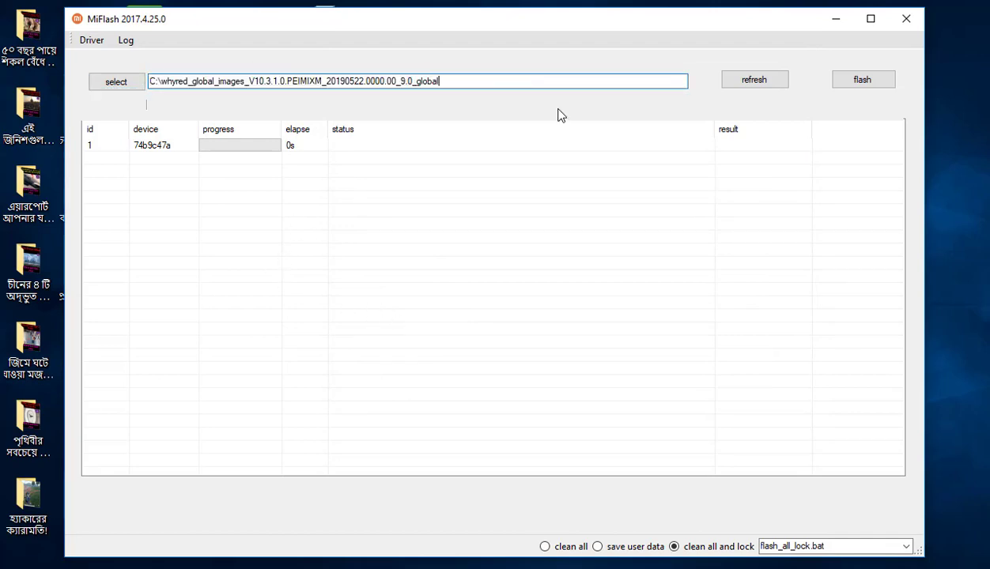
pyautogui.click(559, 548)
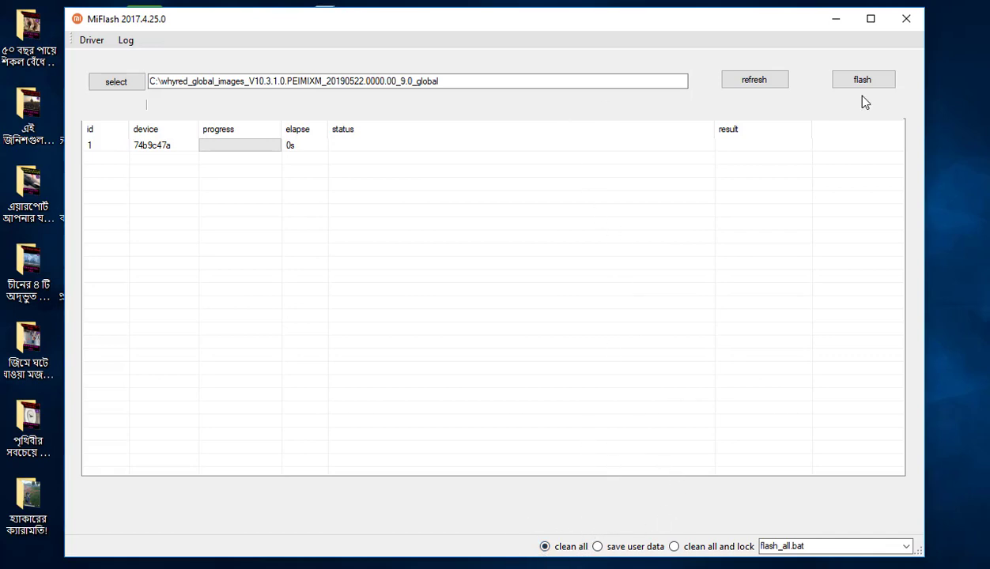
pyautogui.rightClick(955, 86)
pyautogui.click(953, 130)
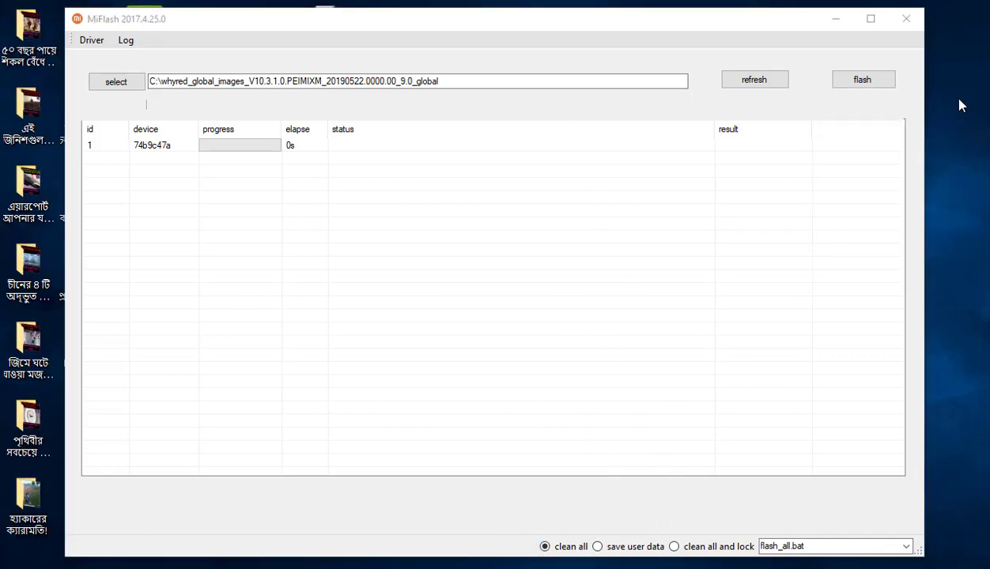
pyautogui.rightClick(959, 100)
pyautogui.click(955, 147)
pyautogui.rightClick(937, 91)
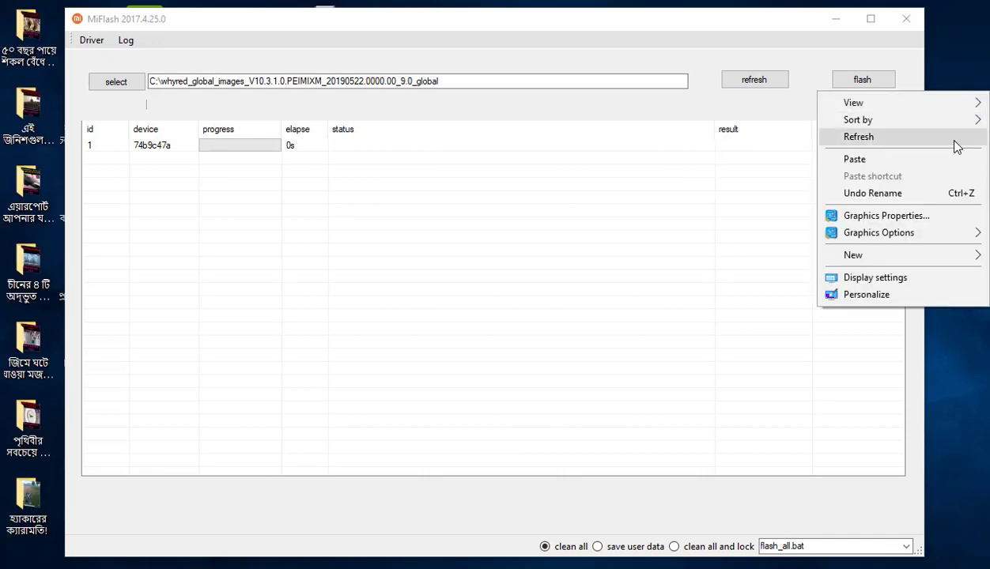
pyautogui.click(955, 147)
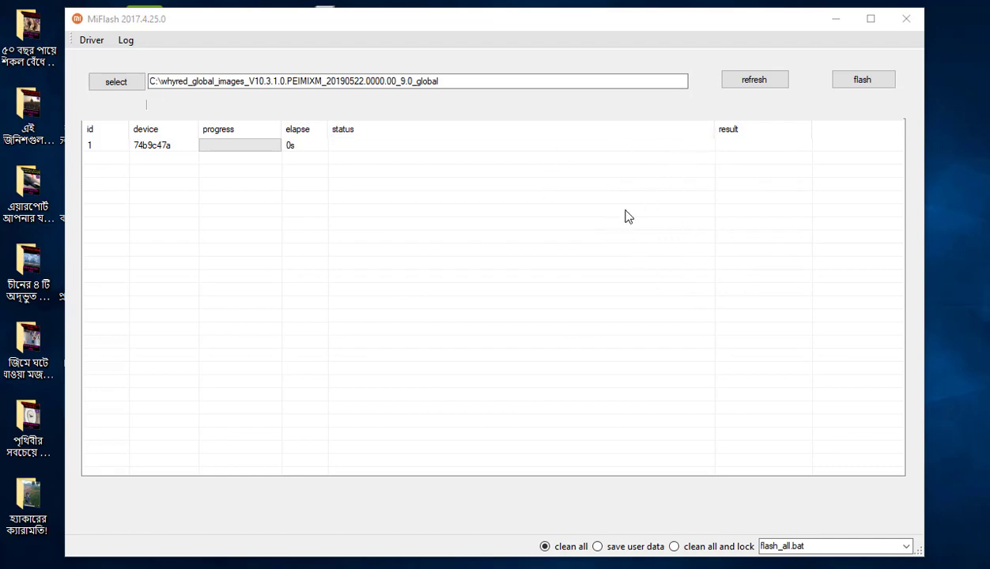
pyautogui.rightClick(966, 191)
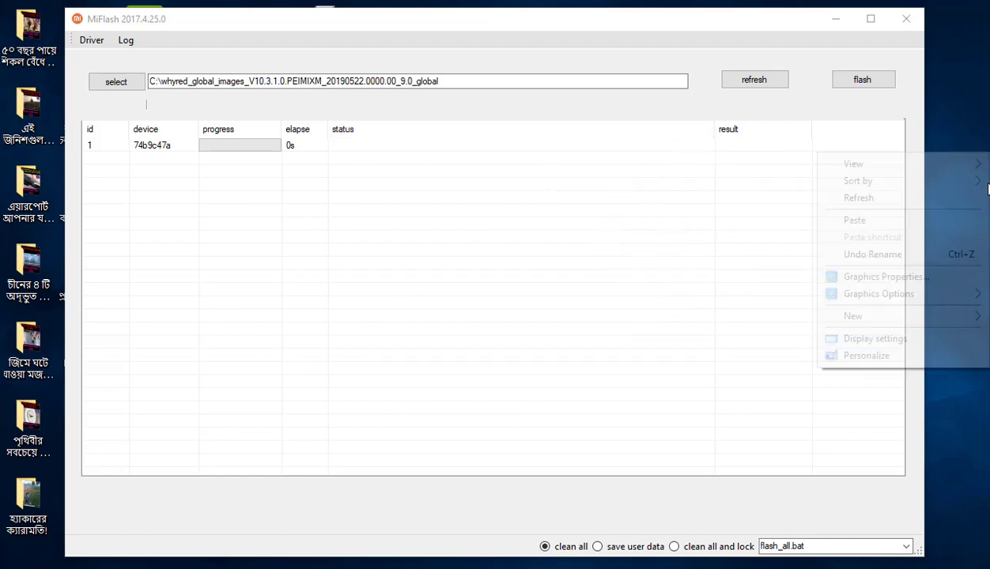
pyautogui.click(951, 198)
pyautogui.rightClick(969, 116)
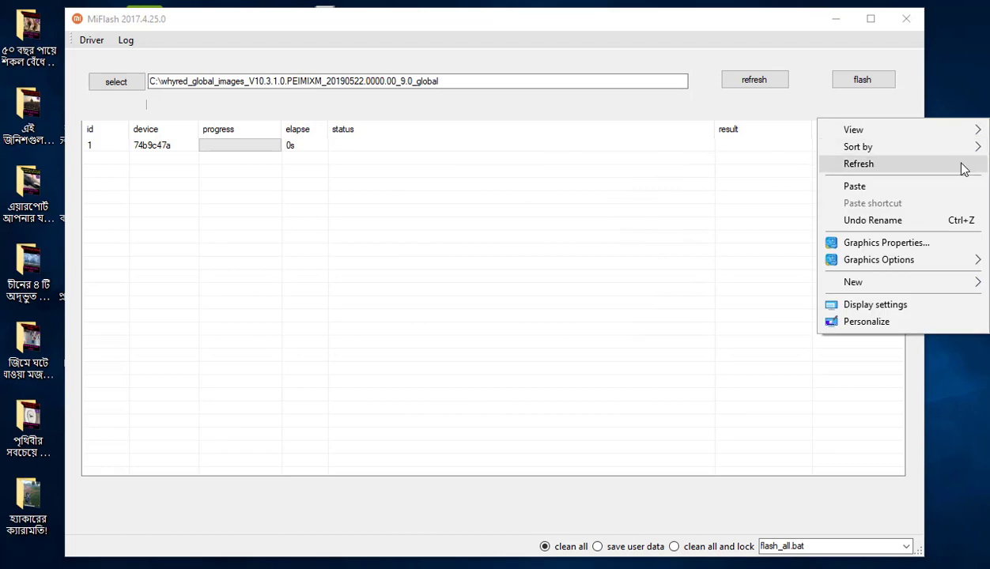
pyautogui.click(961, 164)
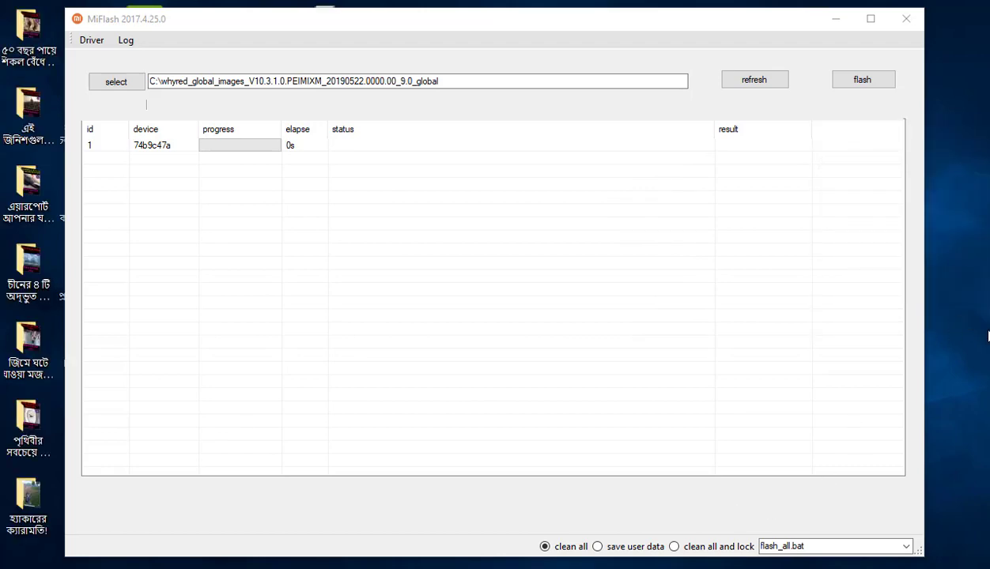
pyautogui.rightClick(985, 256)
pyautogui.click(977, 305)
# Start flashing the connected phone with the selected ROM, refresh the desktop and return to the MiFlash window.
pyautogui.click(847, 83)
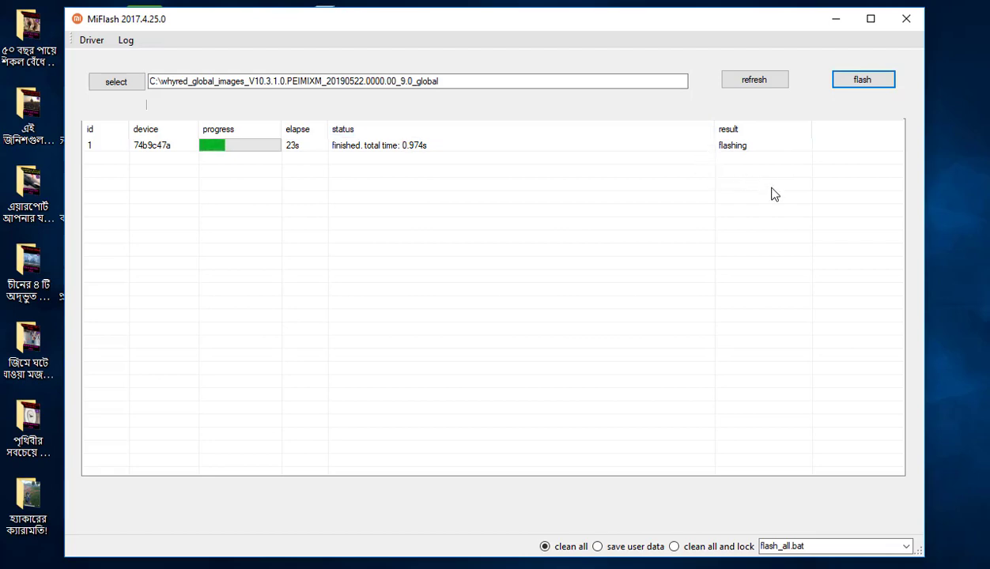
pyautogui.rightClick(964, 151)
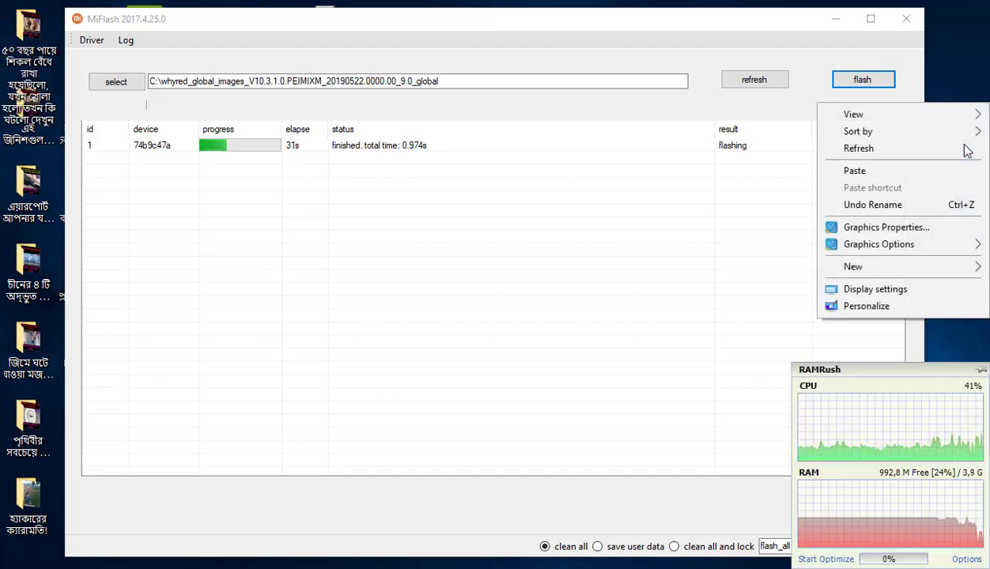
pyautogui.click(878, 148)
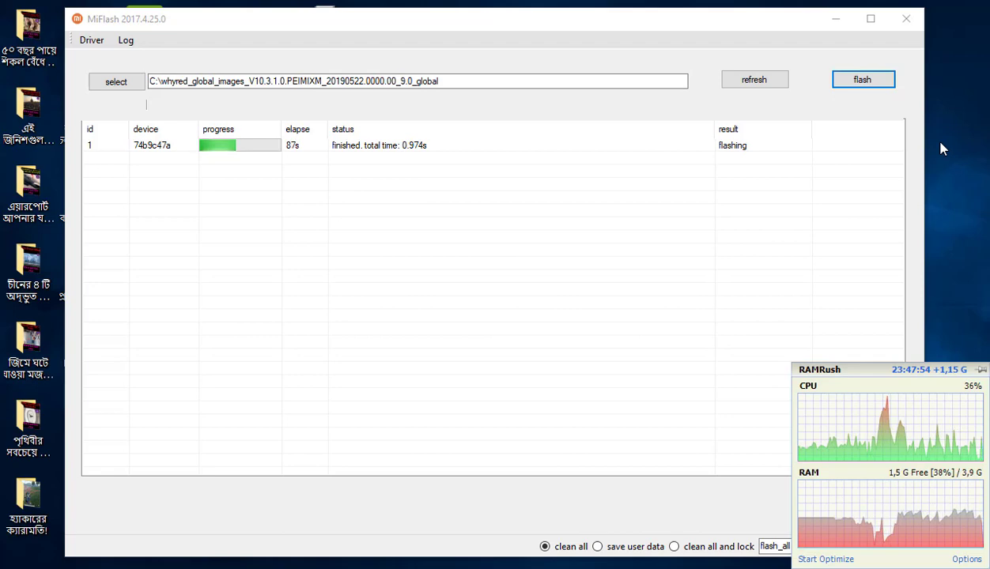
pyautogui.click(696, 33)
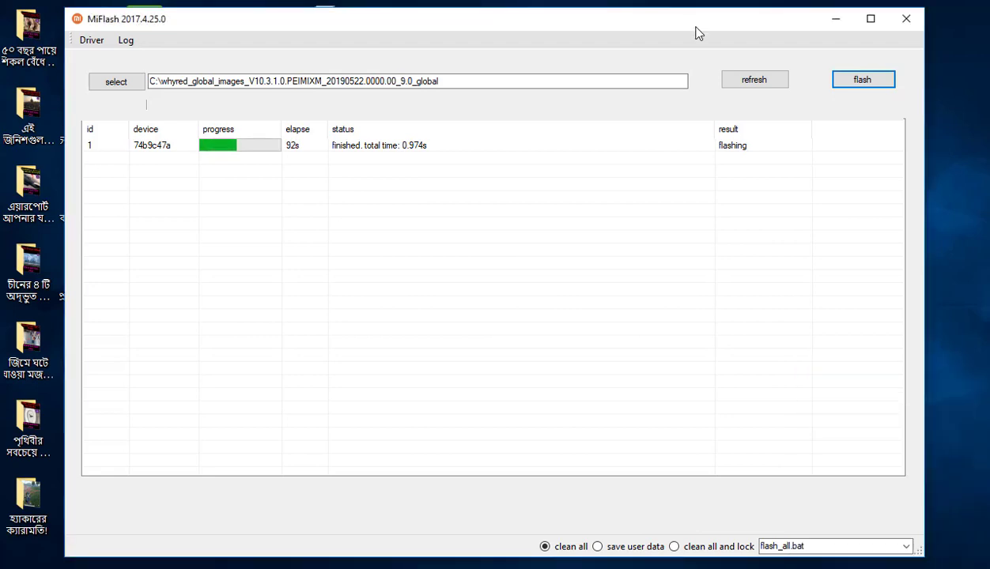